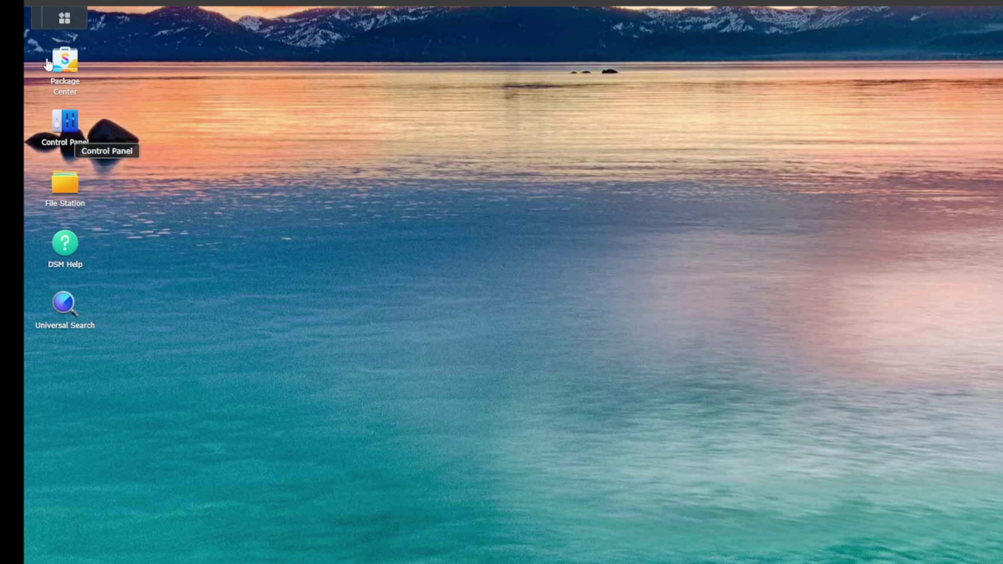
Open the DSM Main Menu and browse the installed apps grid.
click(62, 20)
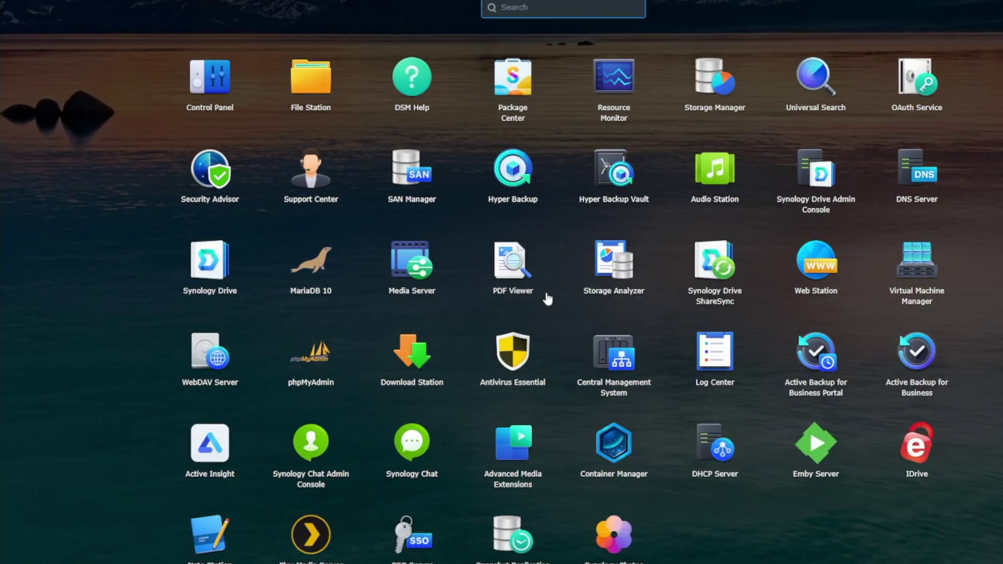
scroll(546, 299, down, 1)
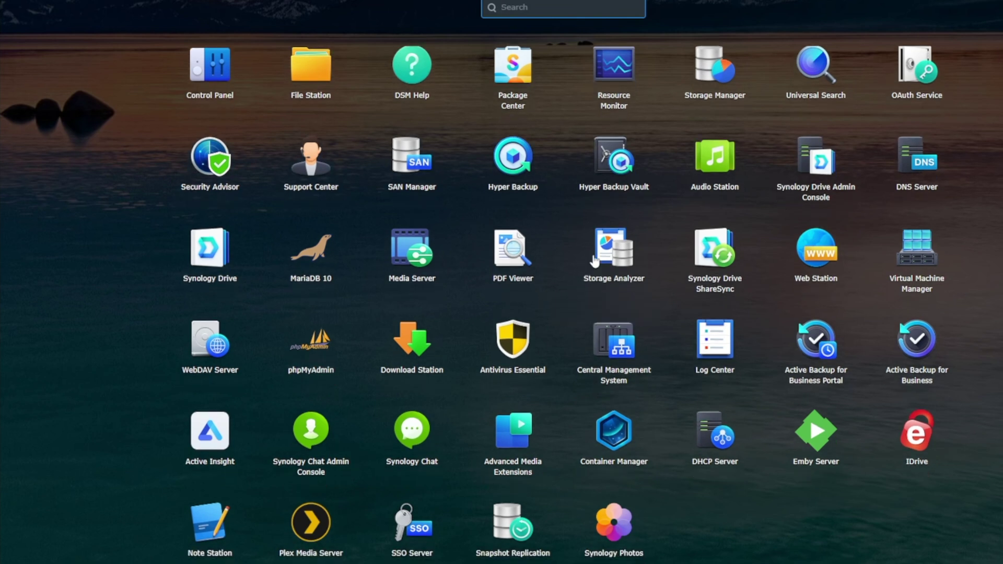
click(906, 257)
Launch Package Center, search 'virtual', and open Virtual Machine Manager's virtual machine list.
click(530, 67)
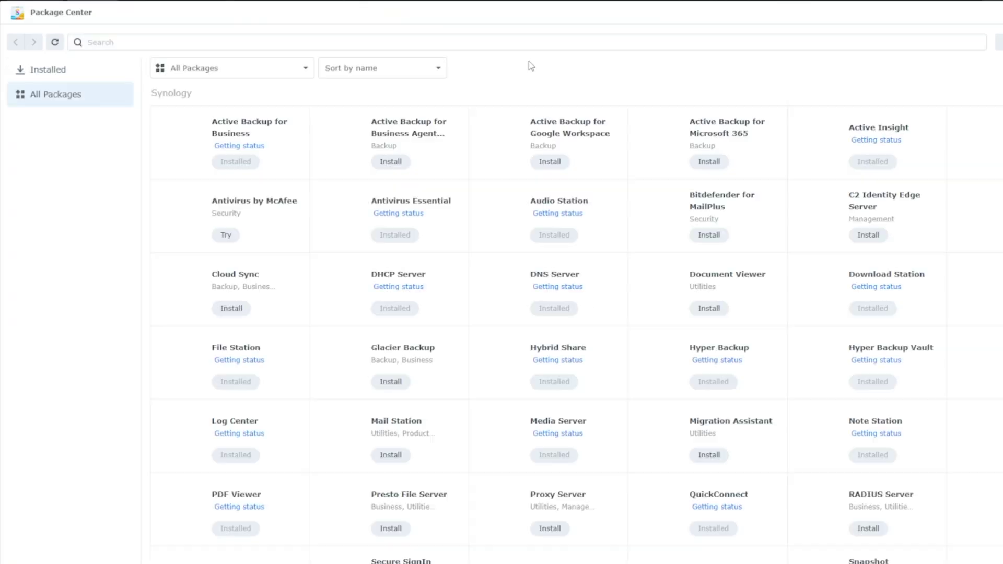
click(203, 43)
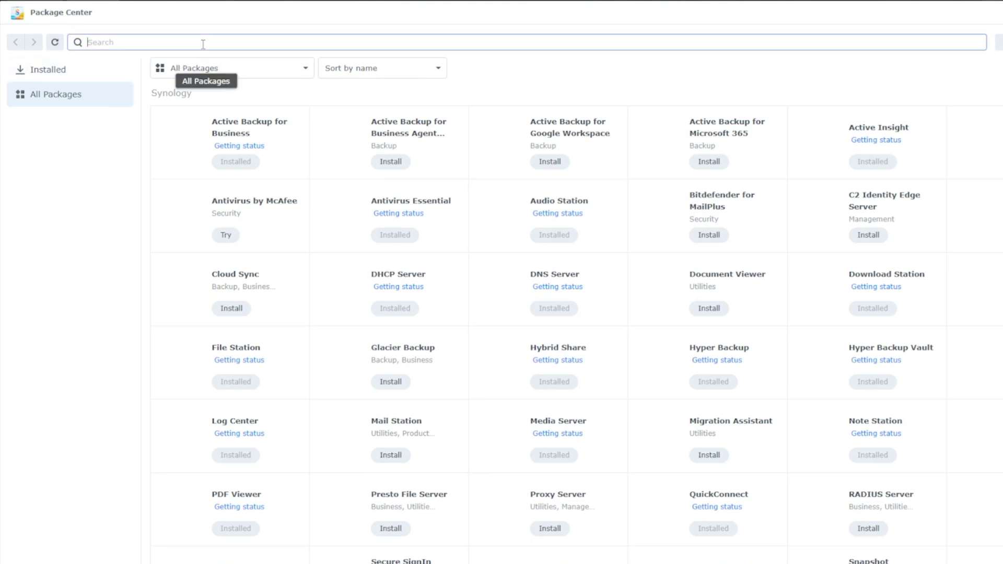
text(virtual)
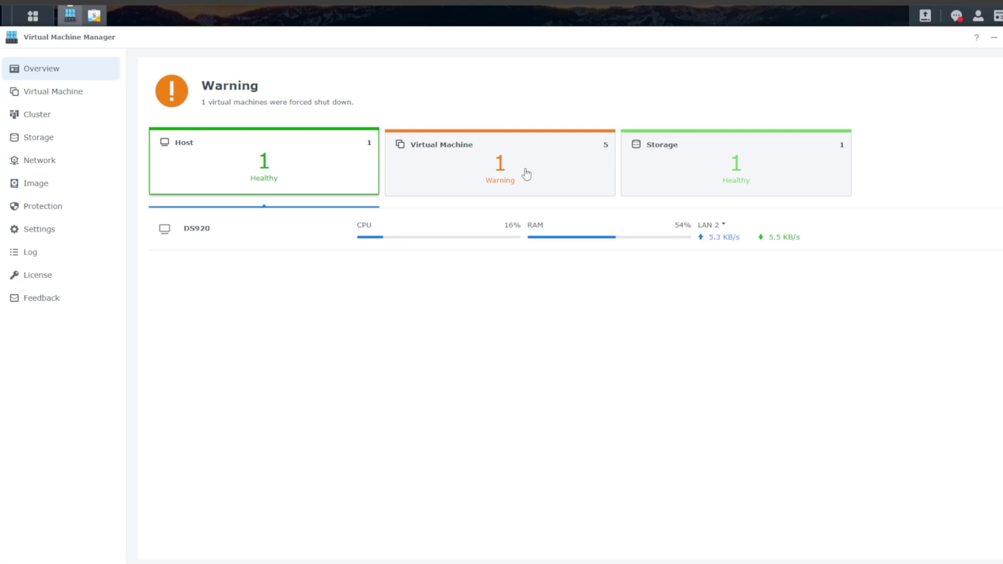
click(55, 91)
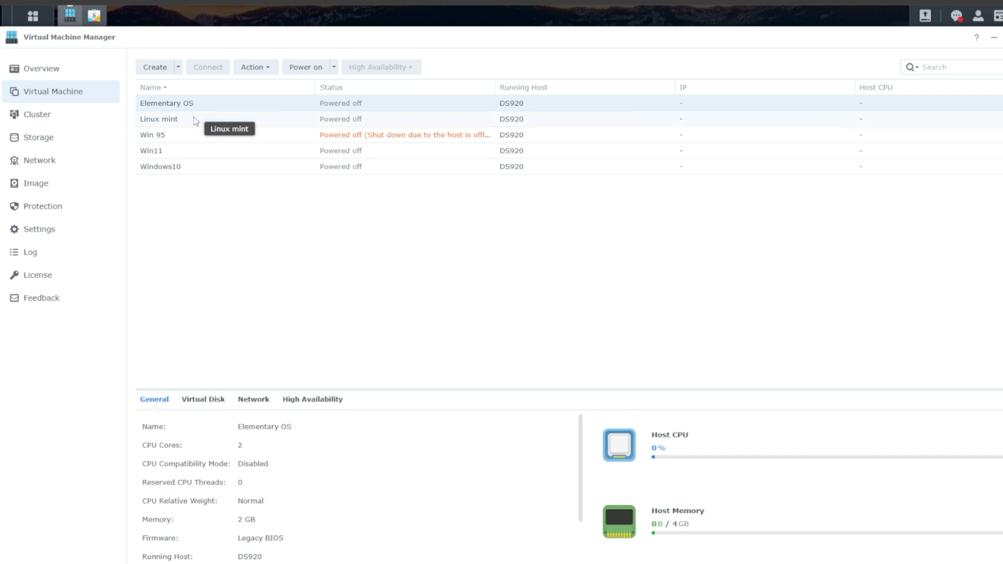
Inspect the Win 95 and Windows10 machines, then view the DS920 cluster host details.
click(191, 137)
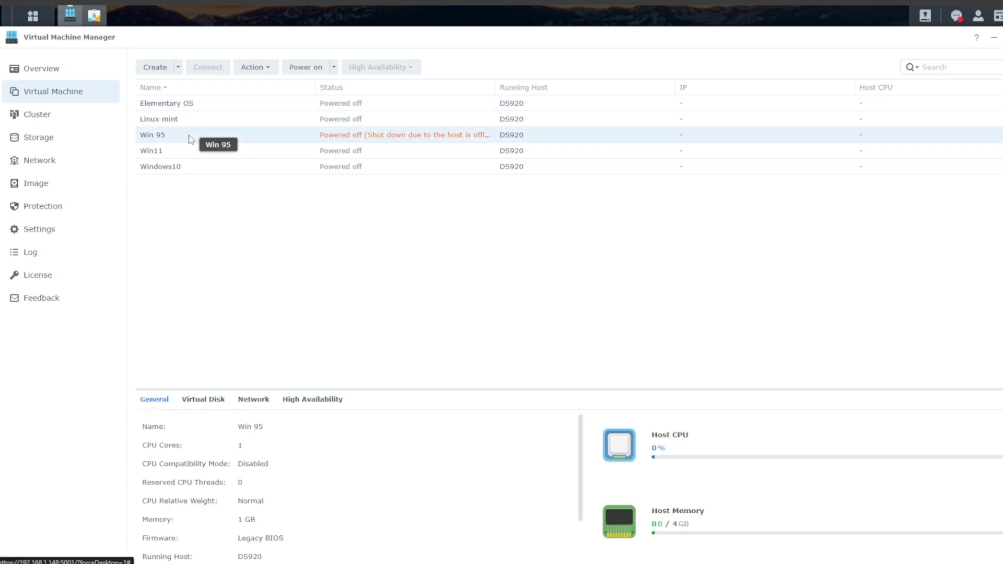
click(246, 167)
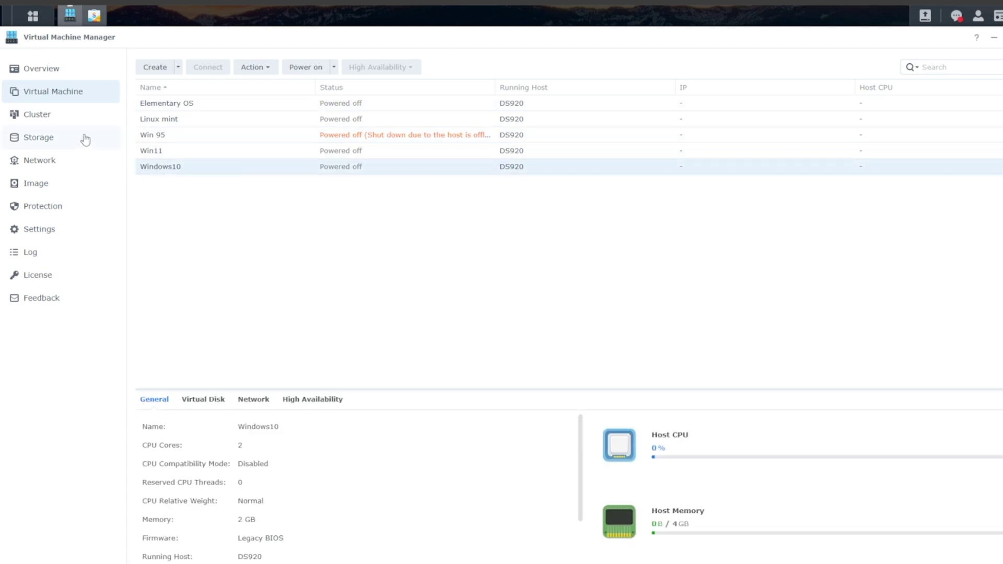
click(54, 121)
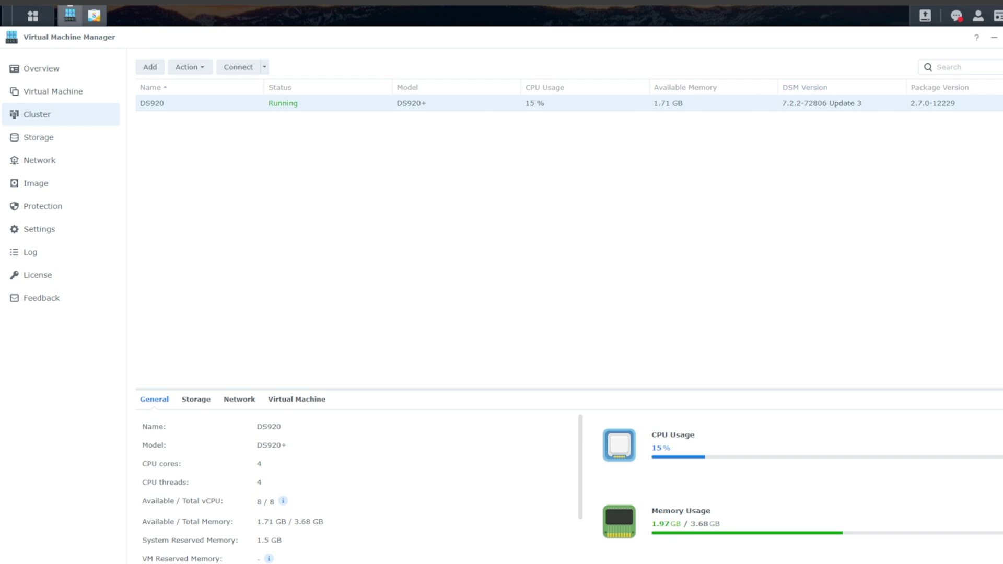
Review the VM storage pool and virtual networks, then show the ISO image list.
click(68, 139)
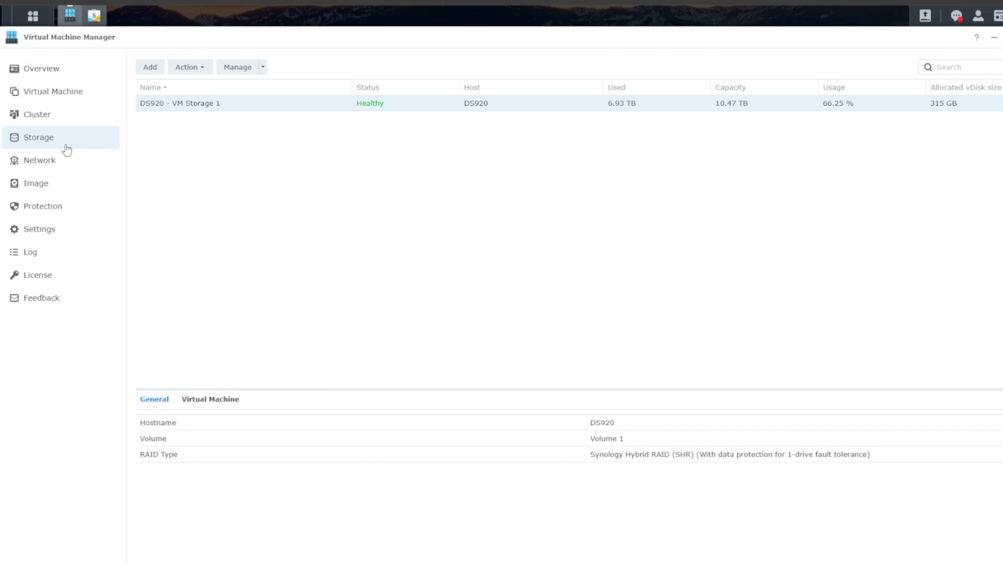
click(61, 159)
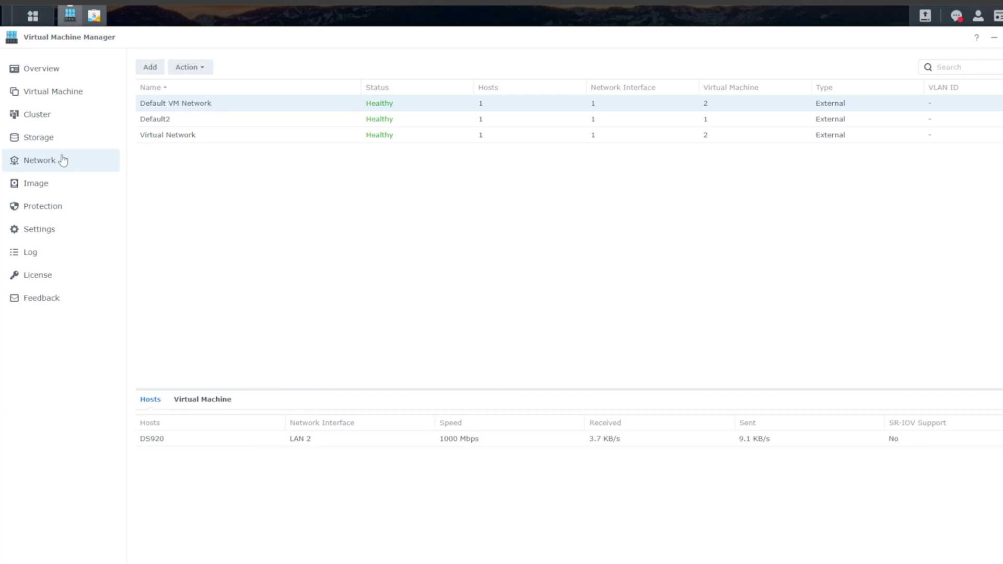
click(68, 97)
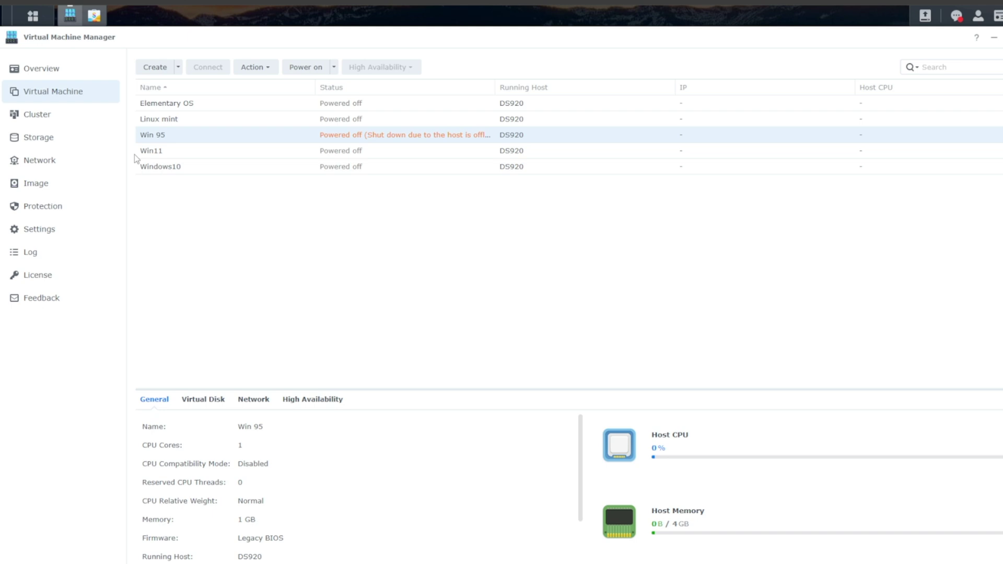
click(37, 159)
Bring up the Image page listing five healthy ISO files on DS920 VM Storage 1.
click(36, 186)
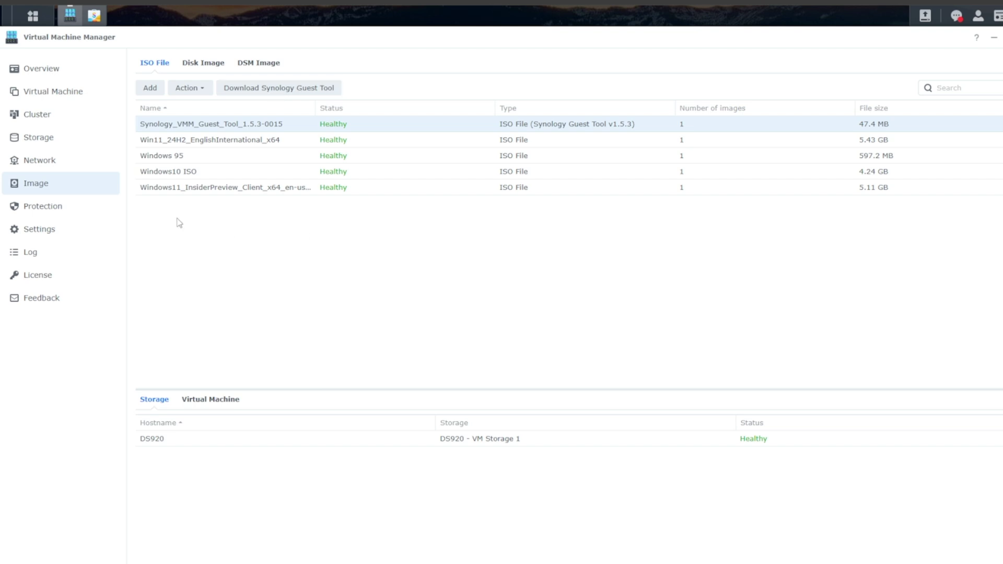
Start a new protection plan, then follow the 'VMM Pro required' link to the licensing web page.
click(80, 208)
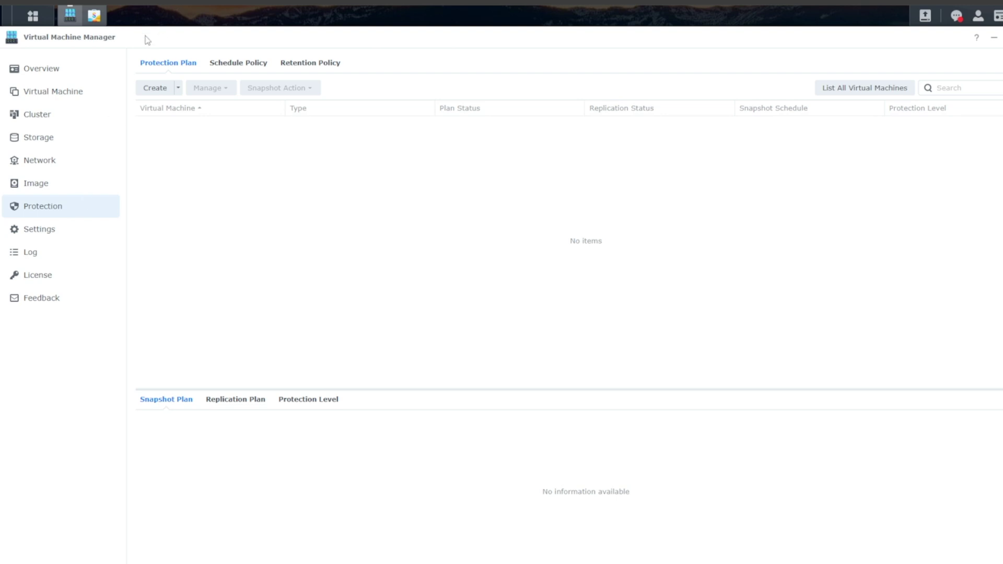
click(161, 98)
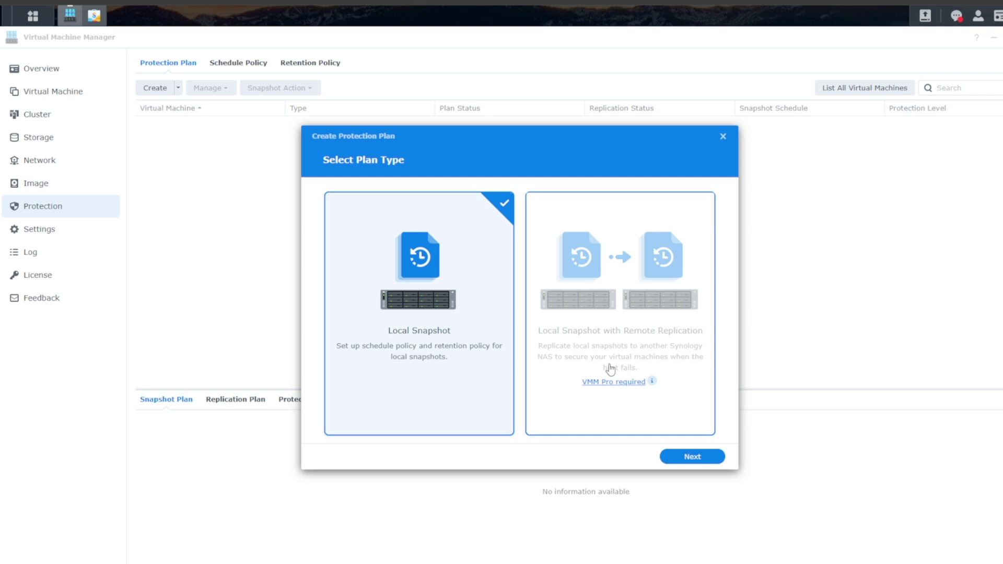
click(614, 382)
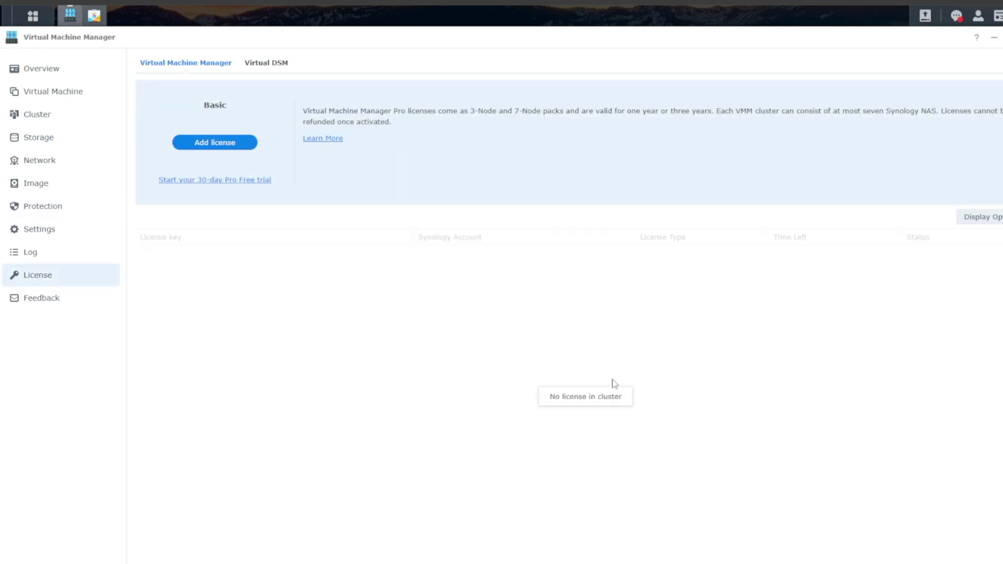
click(322, 138)
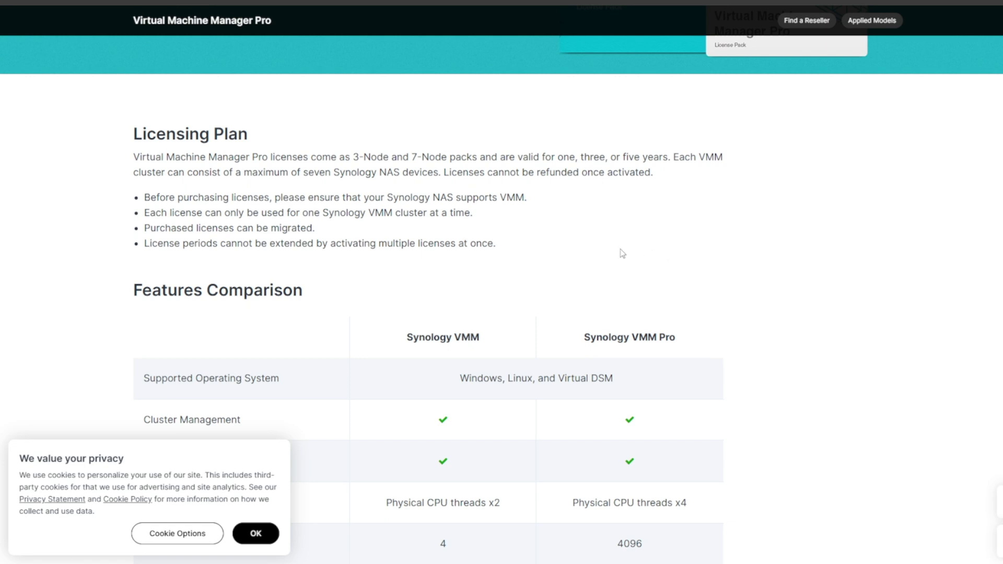
Scroll to the VMM vs VMM Pro comparison and highlight 'Max Snapshots per VM' and its 255 limit.
scroll(621, 255, down, 2)
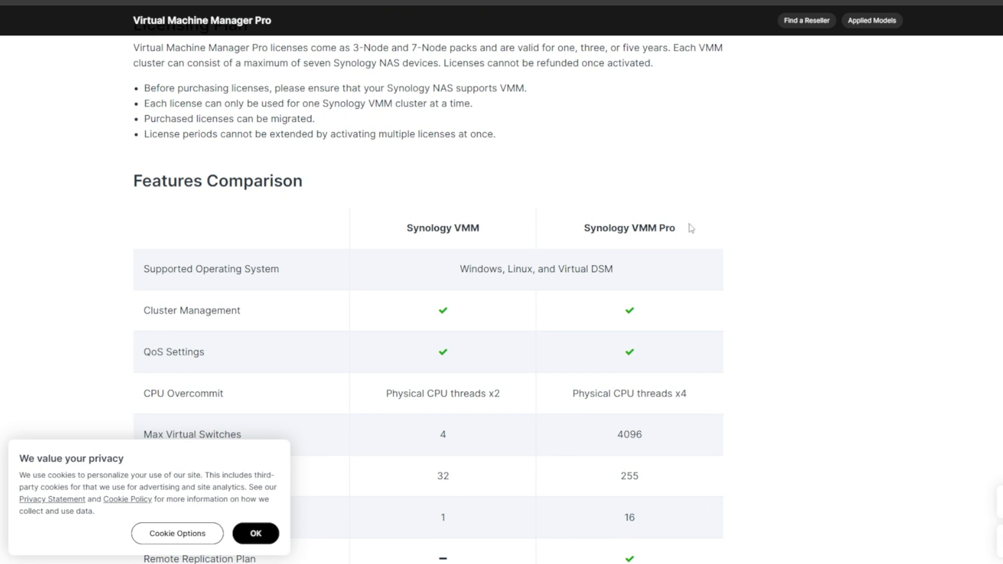
scroll(540, 281, down, 3)
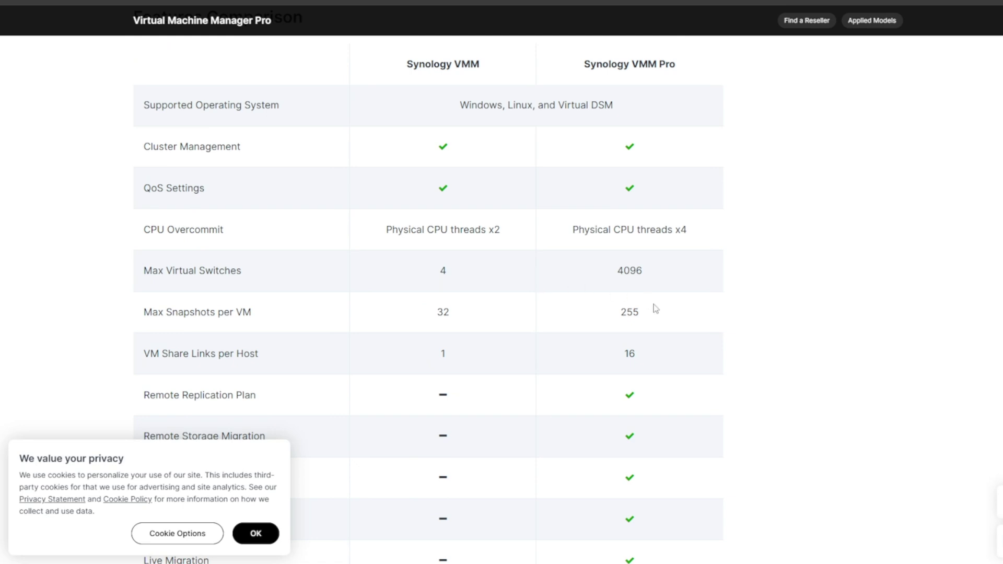
scroll(656, 312, up, 2)
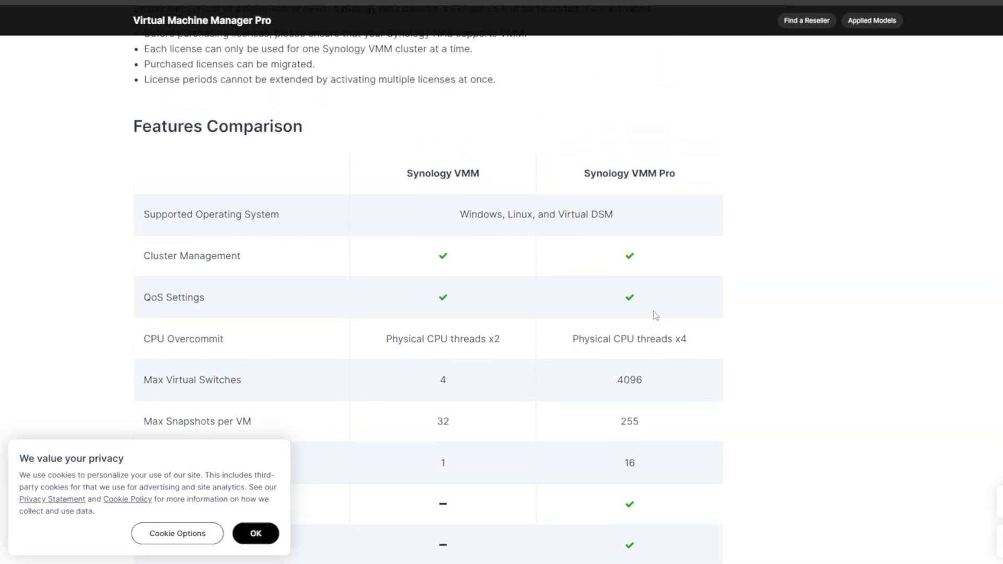
scroll(656, 315, up, 3)
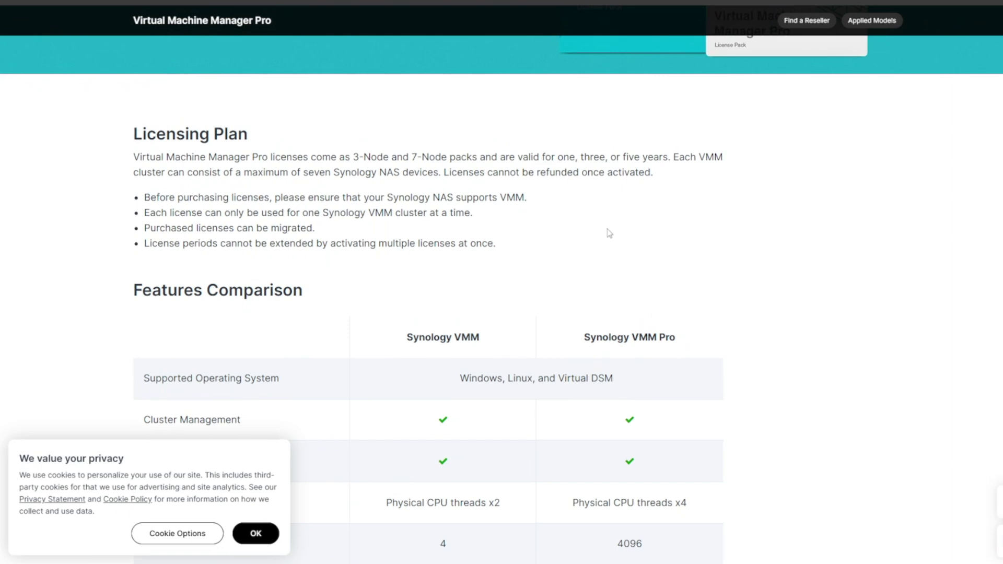
scroll(606, 229, down, 5)
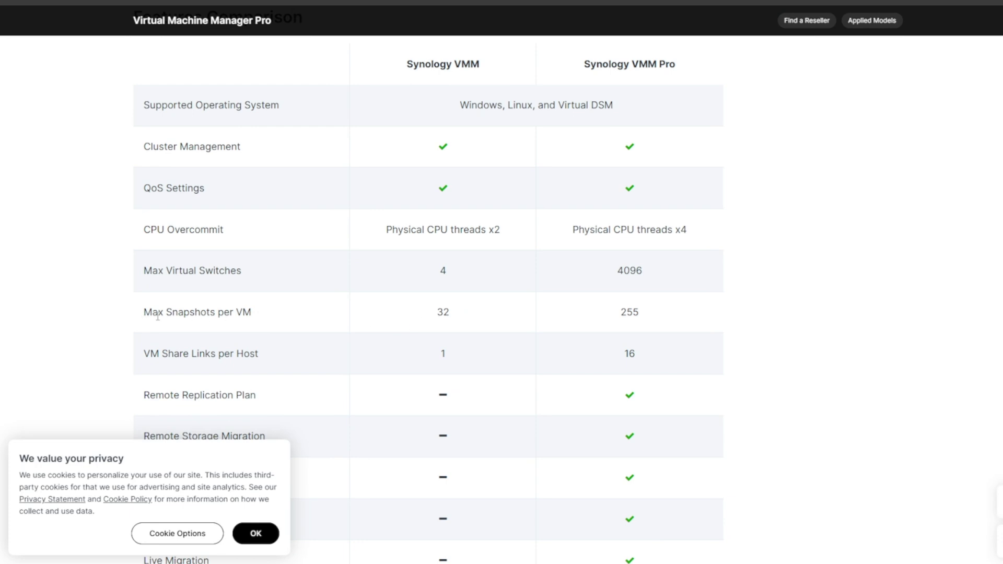
drag(157, 316, 267, 320)
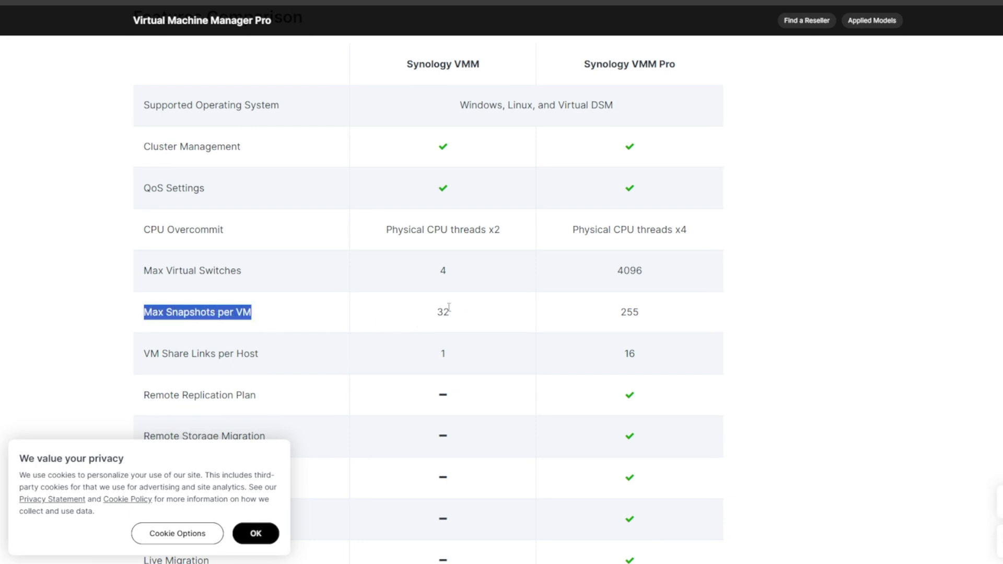
drag(622, 312, 645, 318)
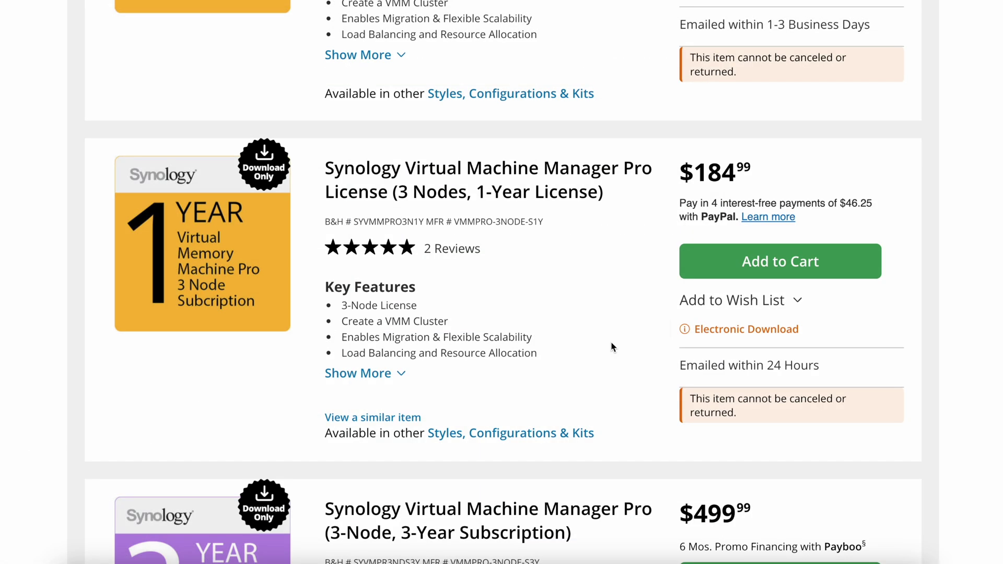
Scroll back up through the B&H VMM Pro licence listings and prices.
scroll(612, 347, up, 7)
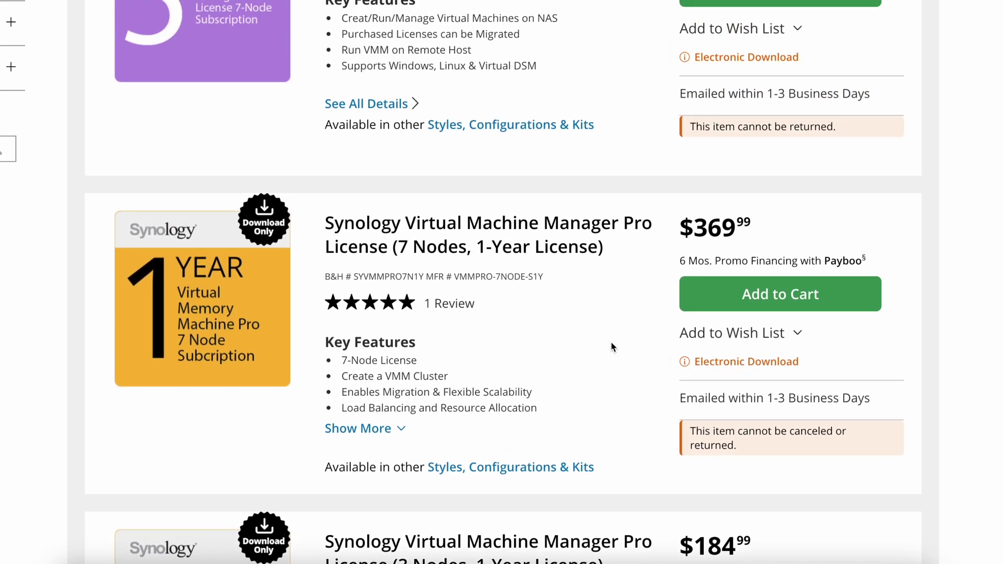
scroll(612, 347, up, 3)
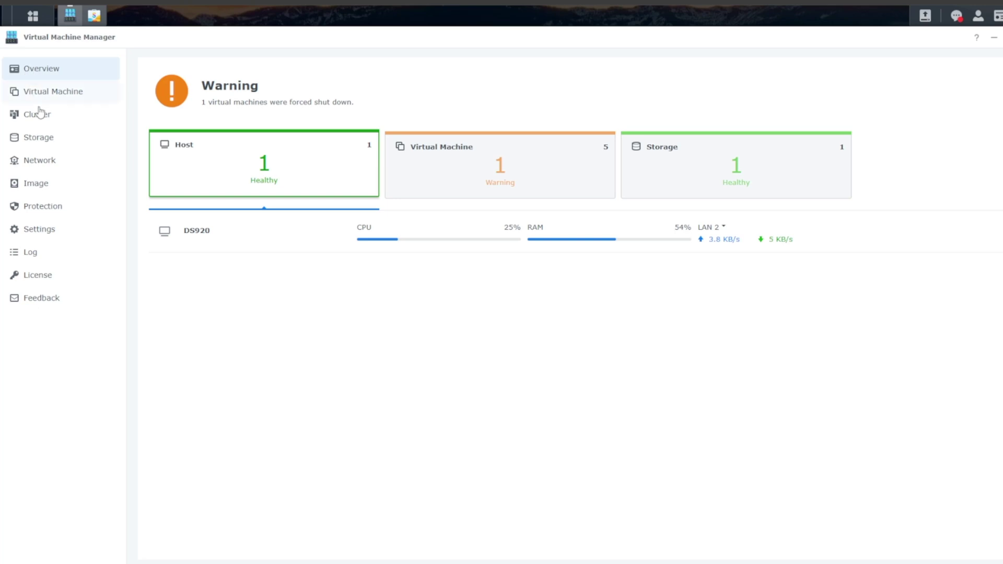
View DS920 VM Storage 1 on the Storage page, preview the Create Storage wizard, and close it unchanged.
click(45, 136)
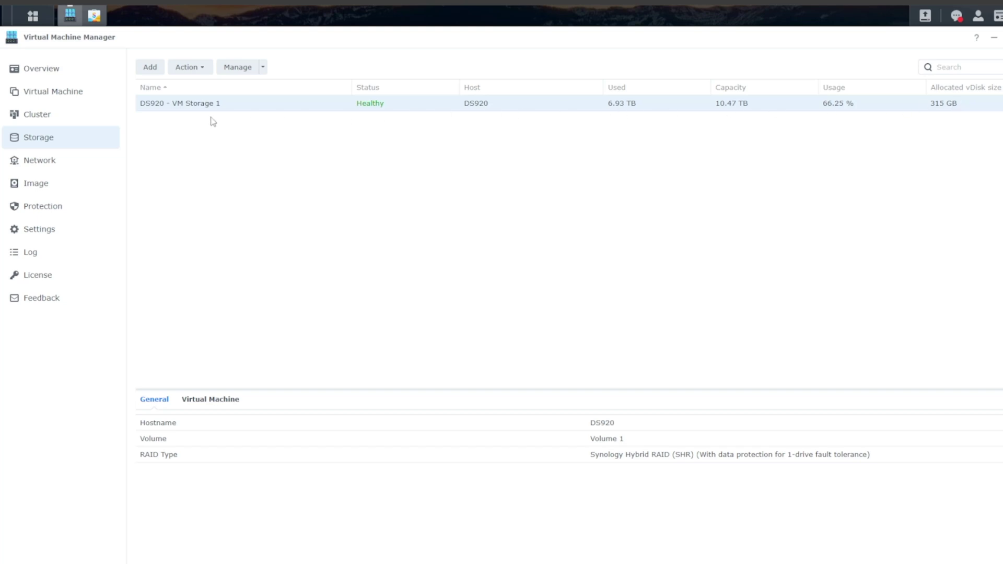
click(149, 68)
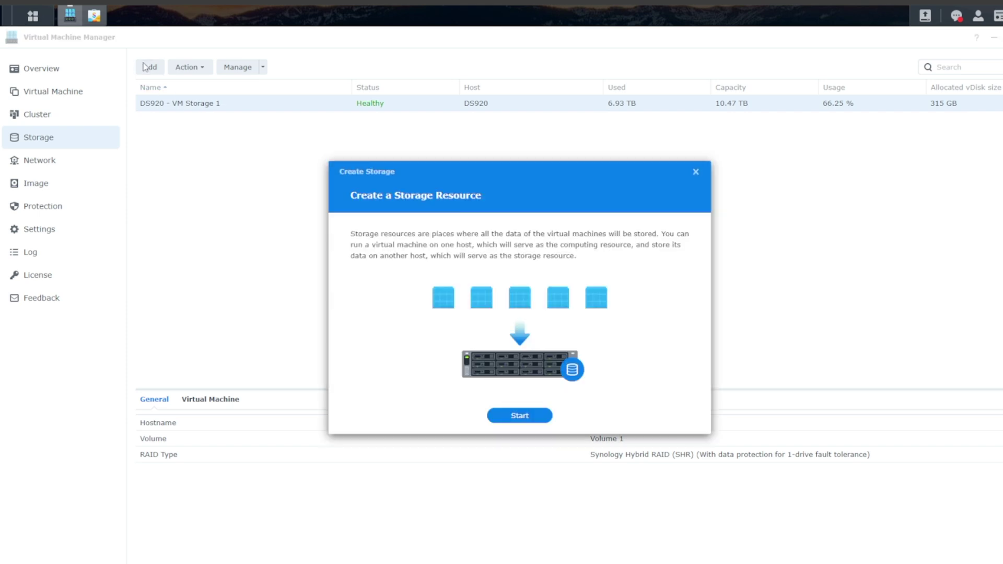
click(695, 173)
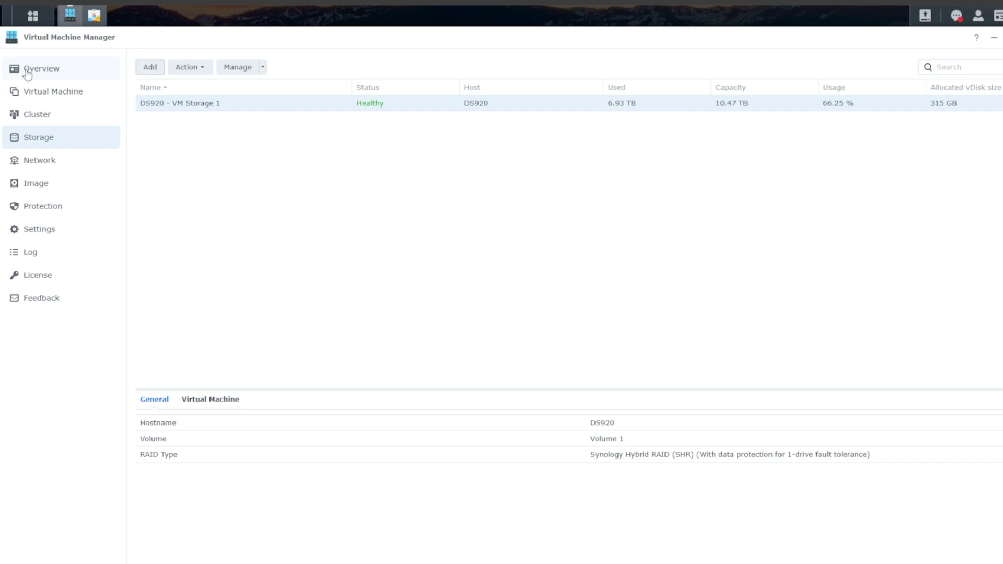
Select the ubuntu-24.04.2 ISO in the image list, then return to the virtual machine list.
click(70, 183)
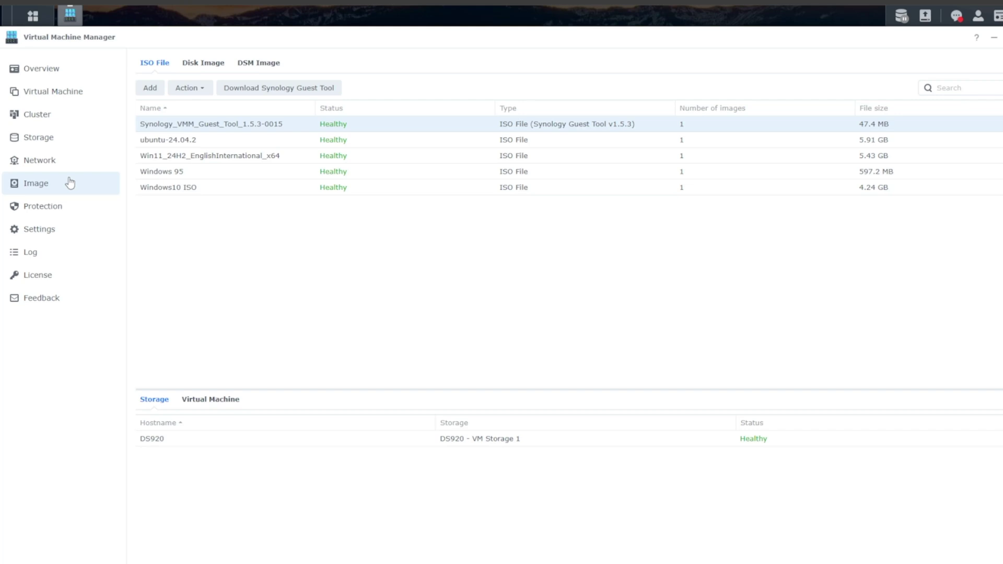
click(168, 139)
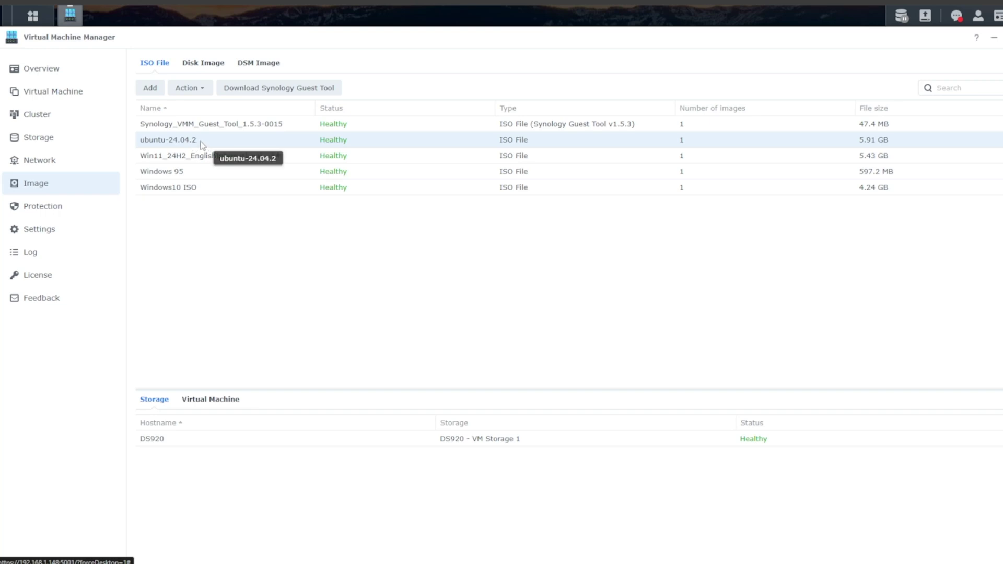
click(45, 90)
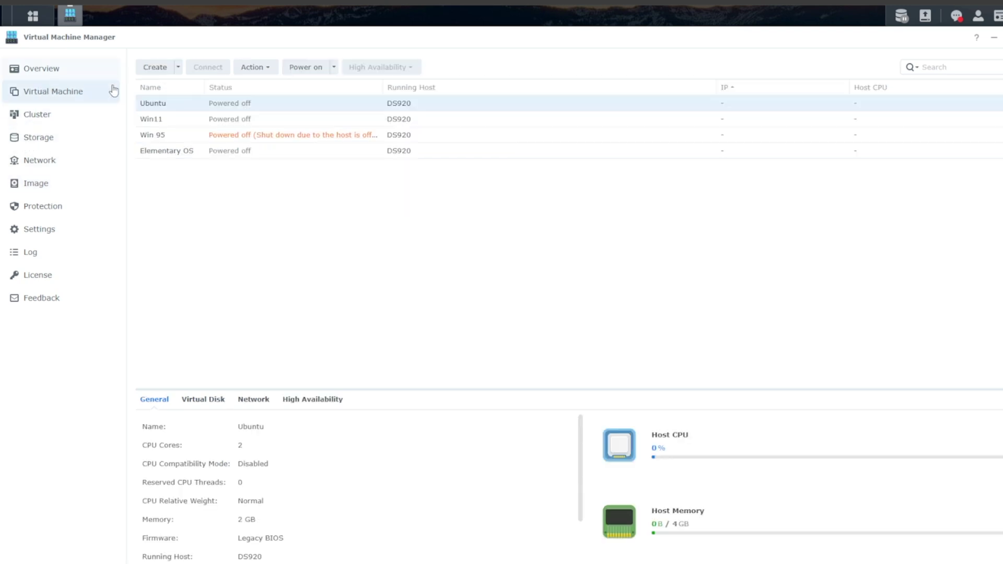
Start a new Linux virtual machine on DS920 storage and reach the general specifications page.
click(158, 70)
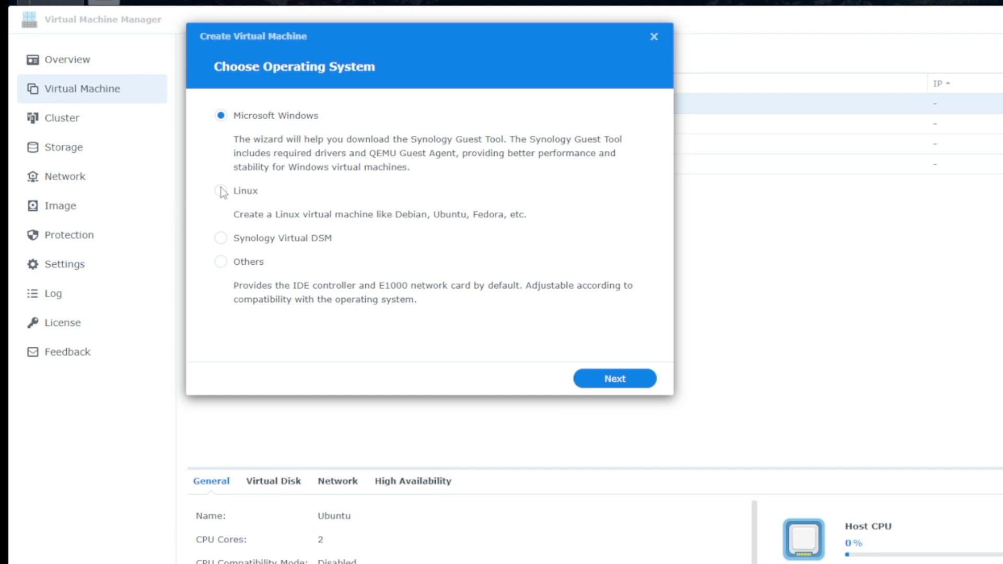
click(226, 191)
click(614, 380)
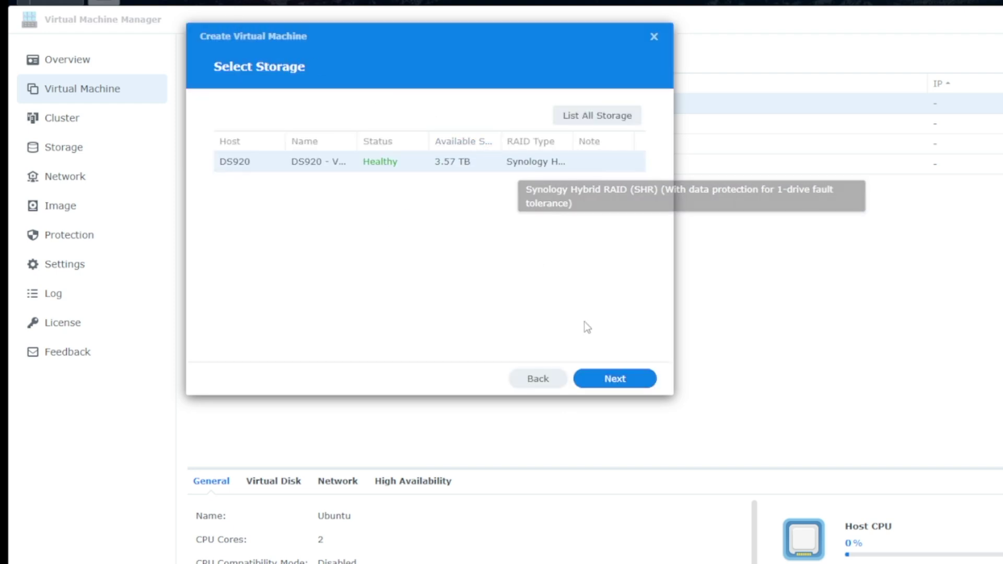
click(603, 378)
click(432, 109)
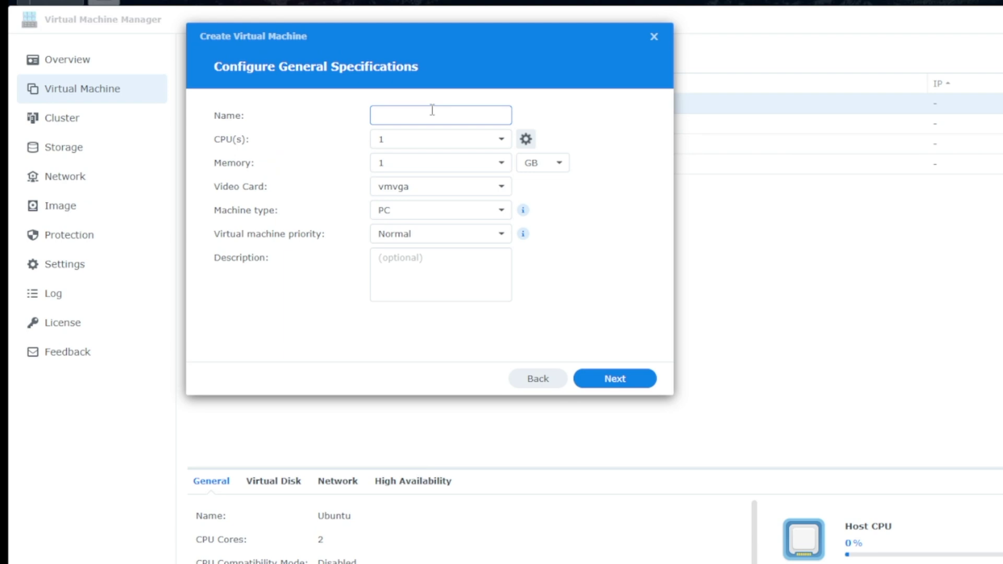
Name the VM 'UbuntuLTS' and give it 2 CPUs, 2 GB memory and the vga video card.
text(UbuntuLTS)
key(Tab)
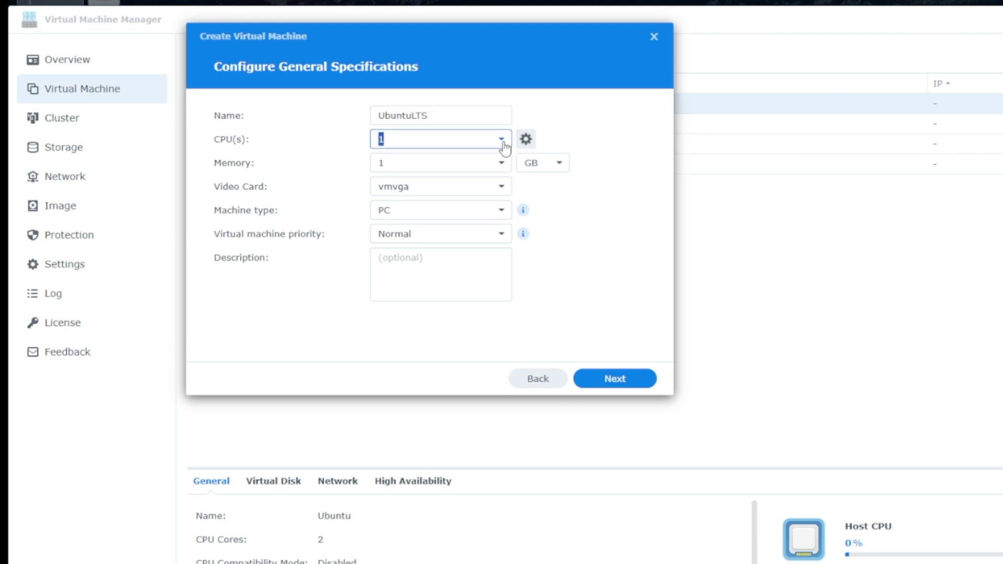
click(501, 139)
click(466, 186)
click(503, 164)
click(466, 209)
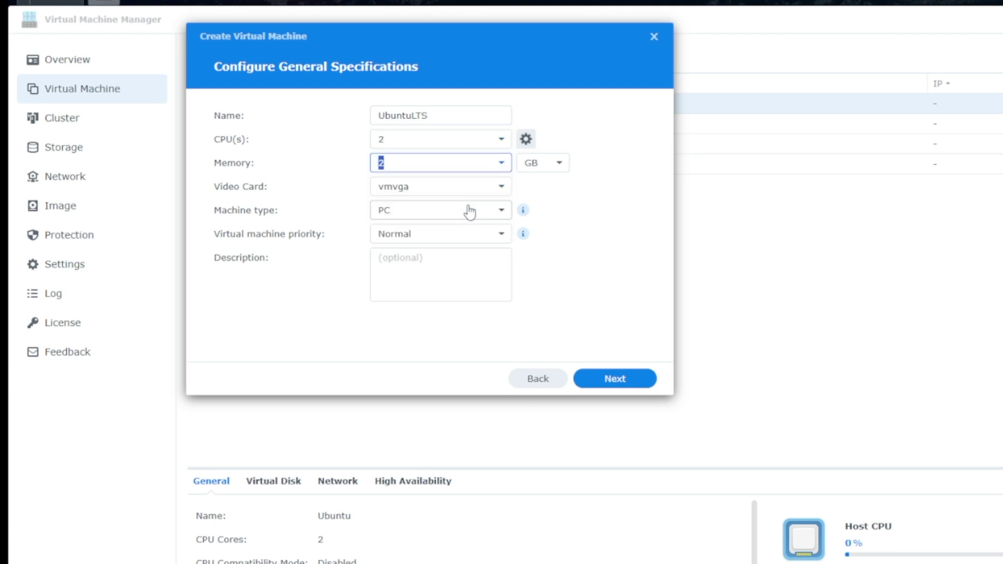
click(502, 186)
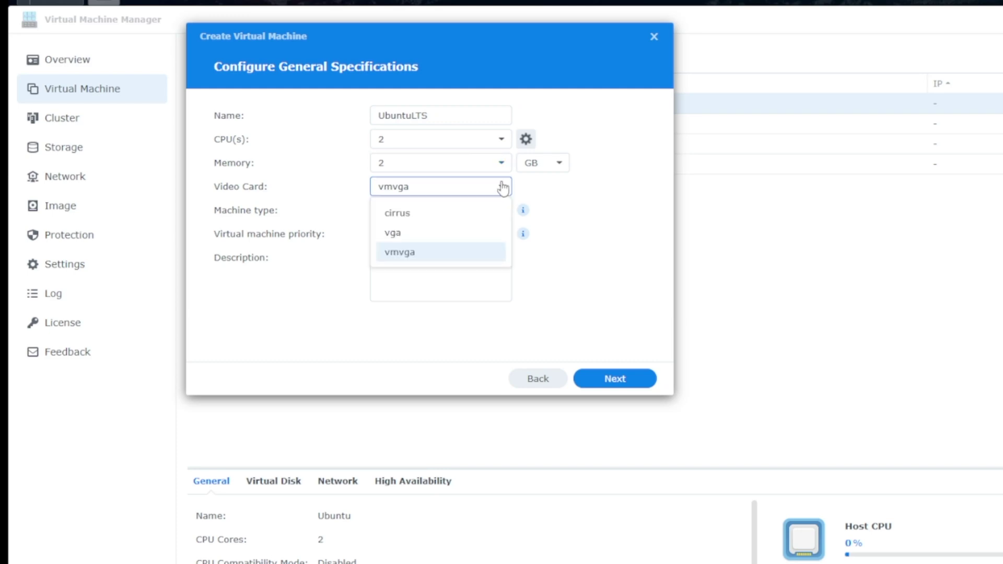
click(453, 233)
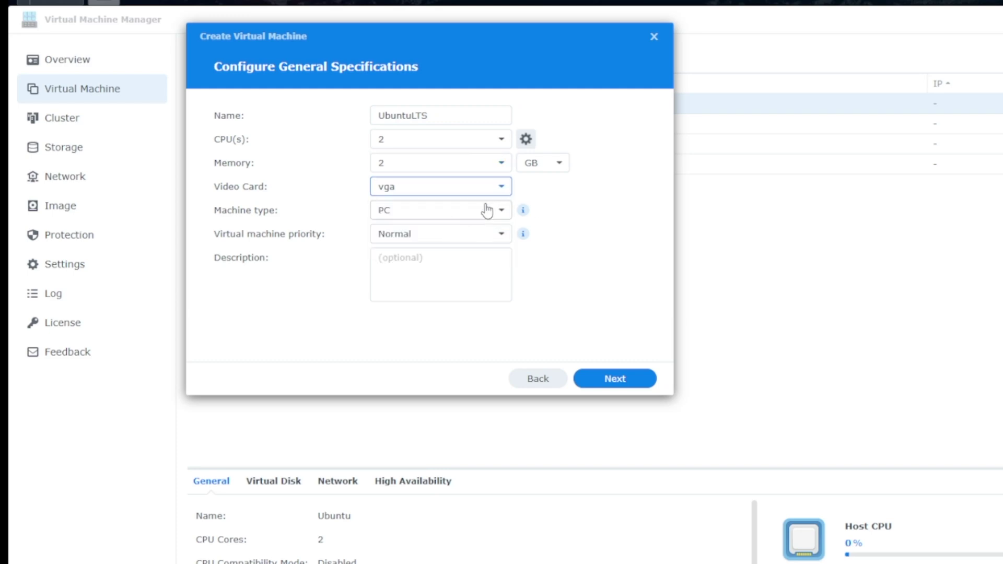
click(339, 235)
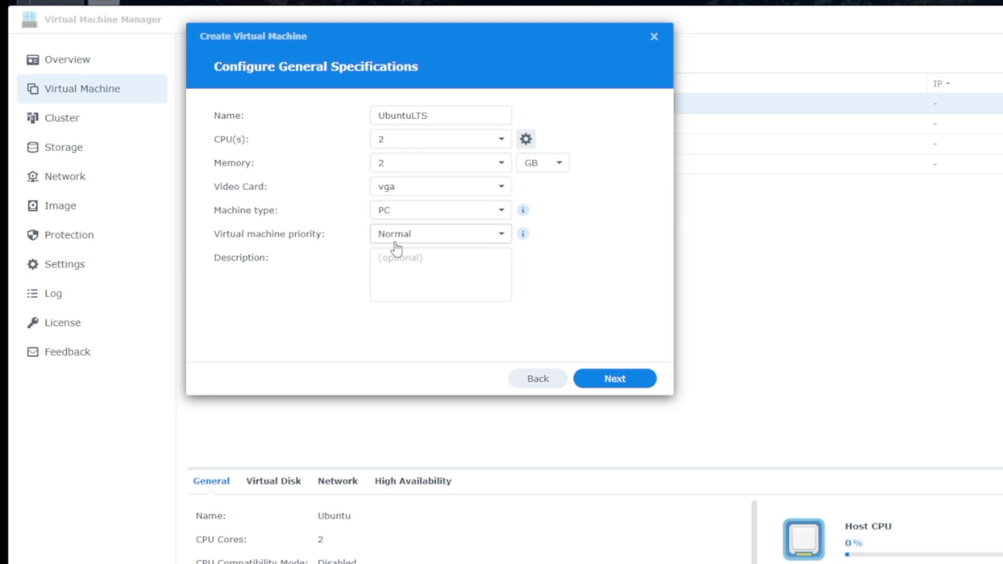
click(439, 268)
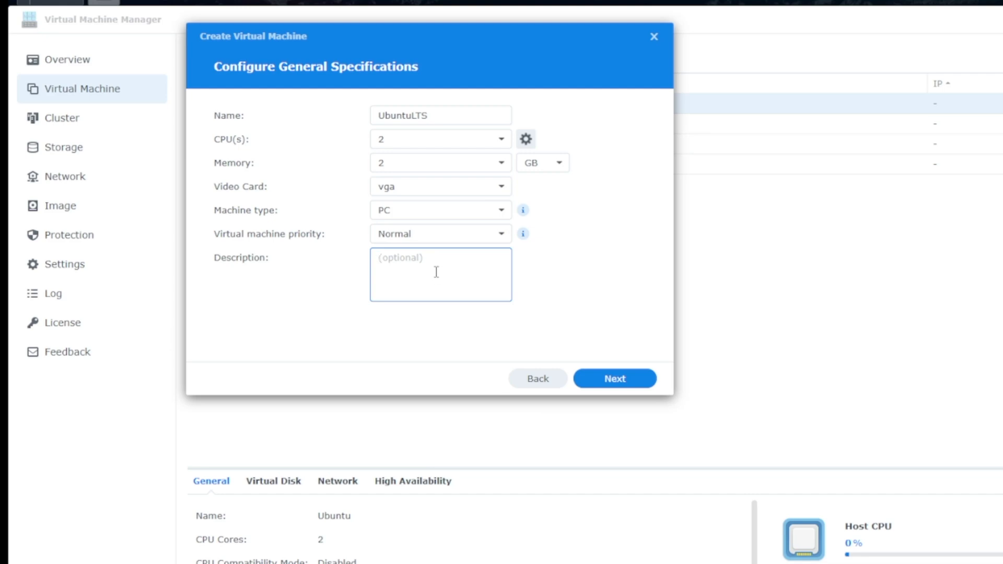
Set Virtual Disk 1 to 25 GB.
click(614, 378)
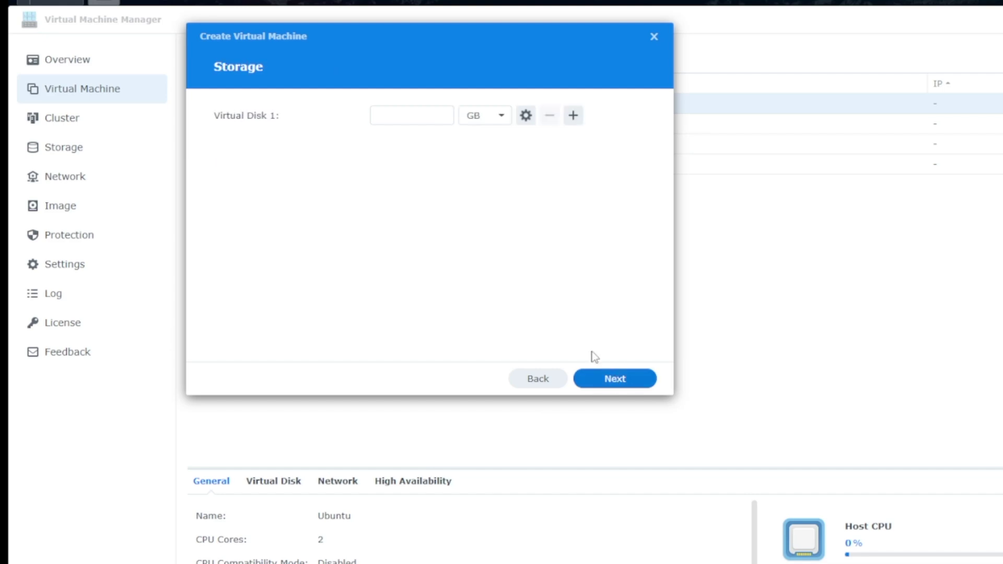
click(421, 115)
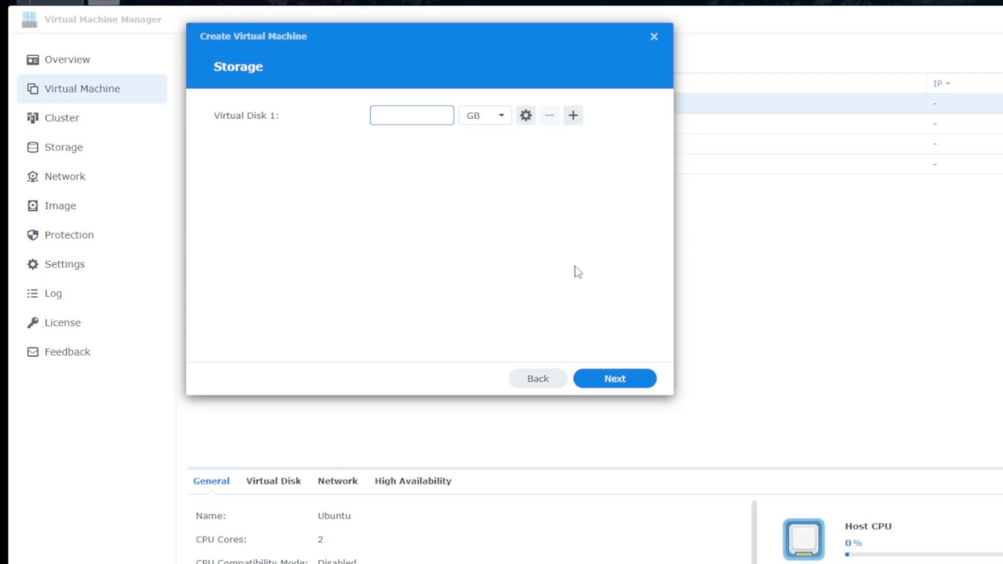
text(25)
Keep the Default VM Network and continue to Other Settings.
click(616, 377)
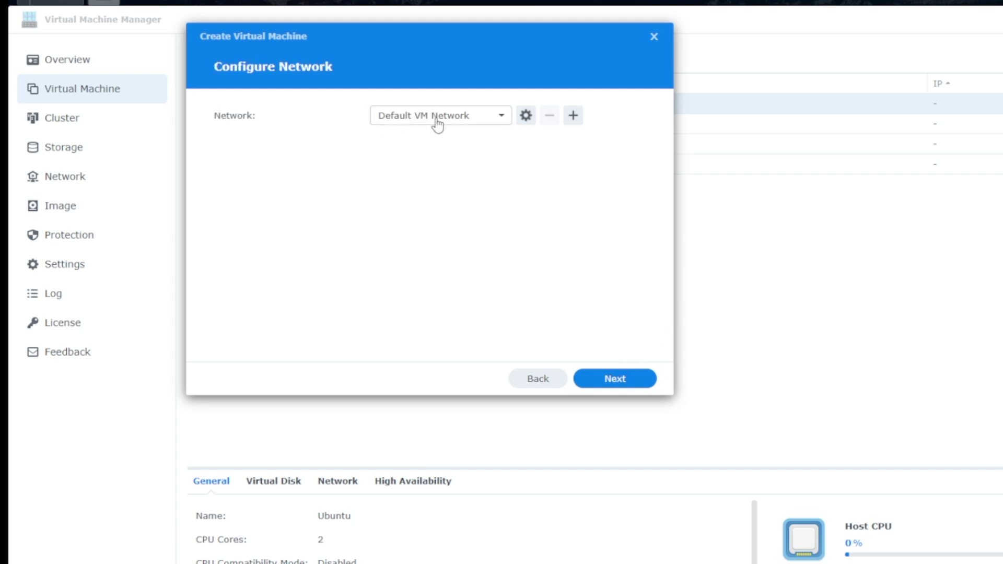
click(501, 116)
click(501, 115)
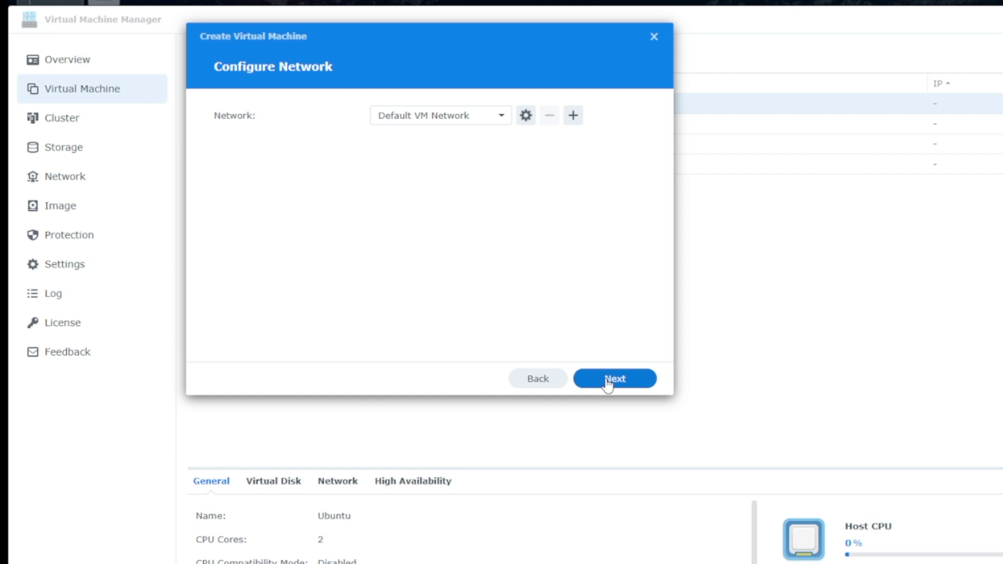
click(608, 385)
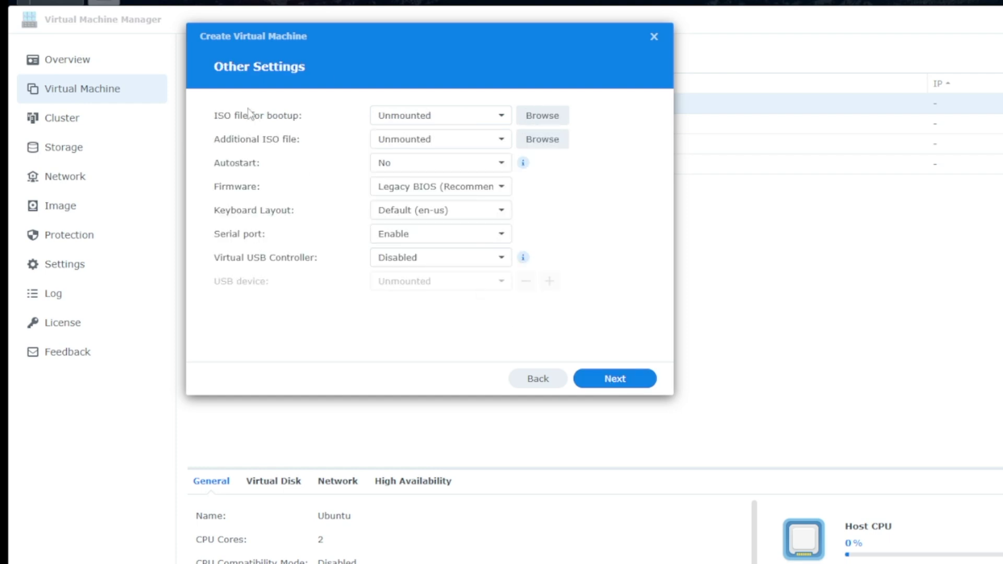
Choose the ubuntu-24.04.2 image as the bootable ISO.
click(507, 121)
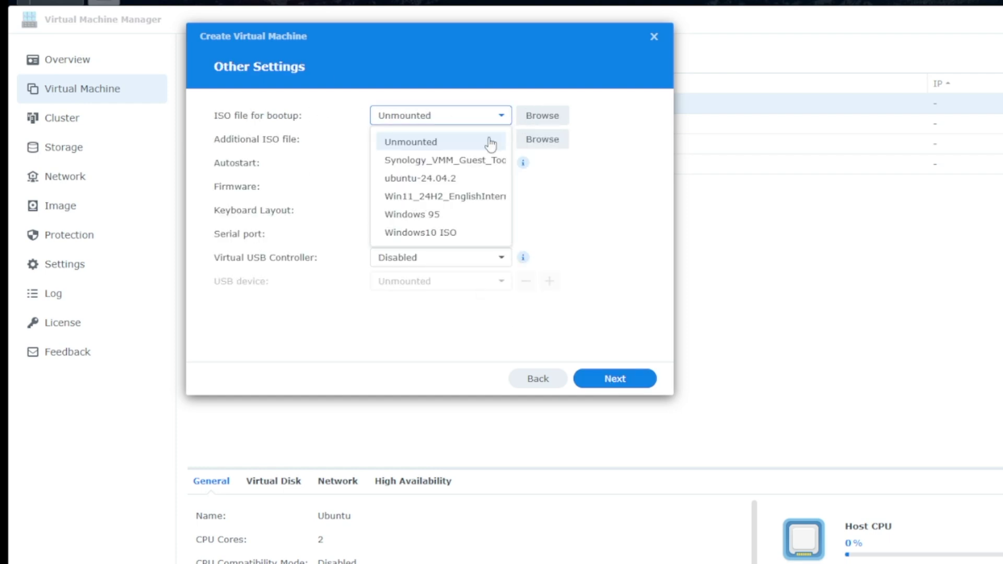
click(462, 184)
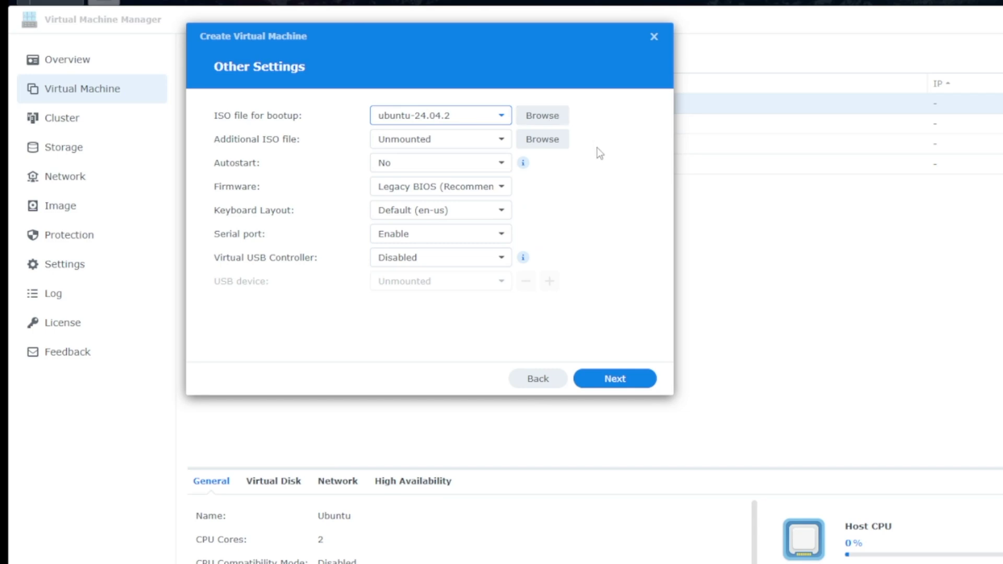
click(284, 151)
Leave the additional ISO unmounted, set Autostart to Yes, and continue to power permissions.
click(500, 145)
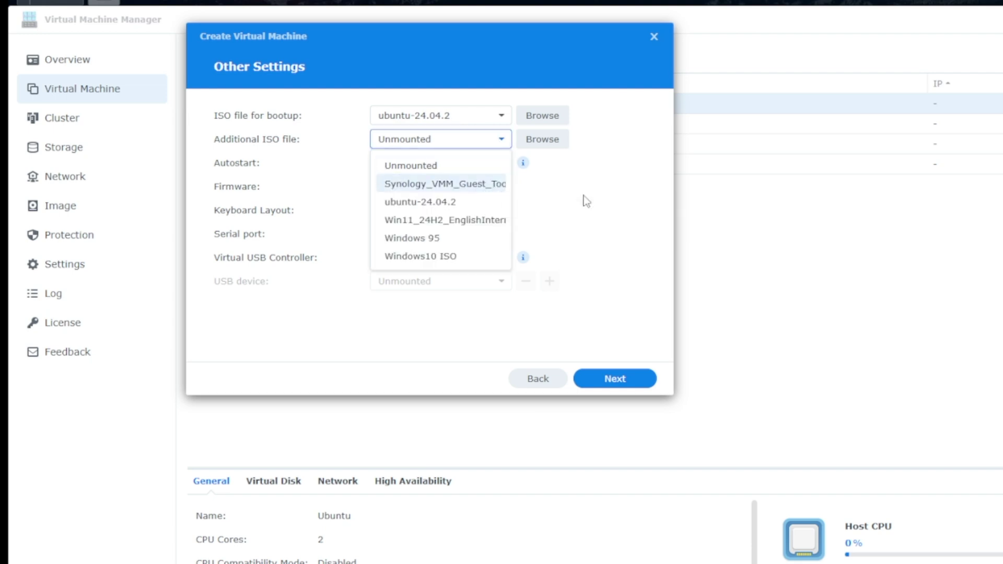
click(586, 201)
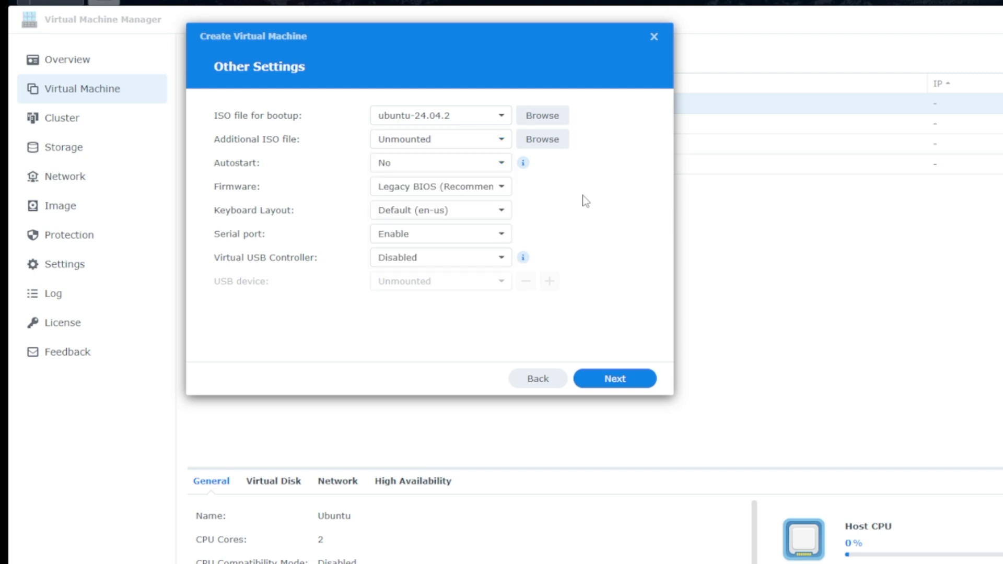
click(499, 164)
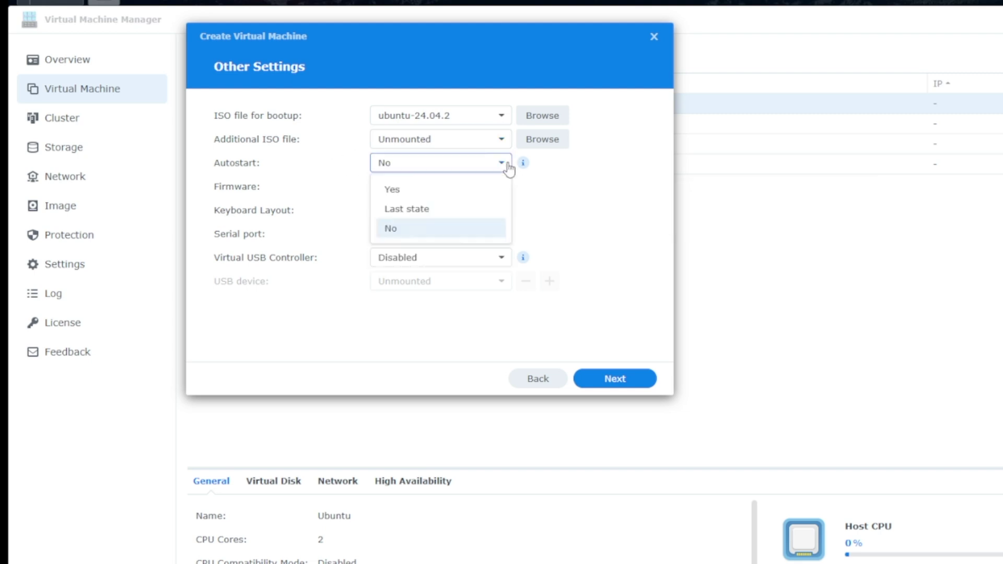
click(454, 199)
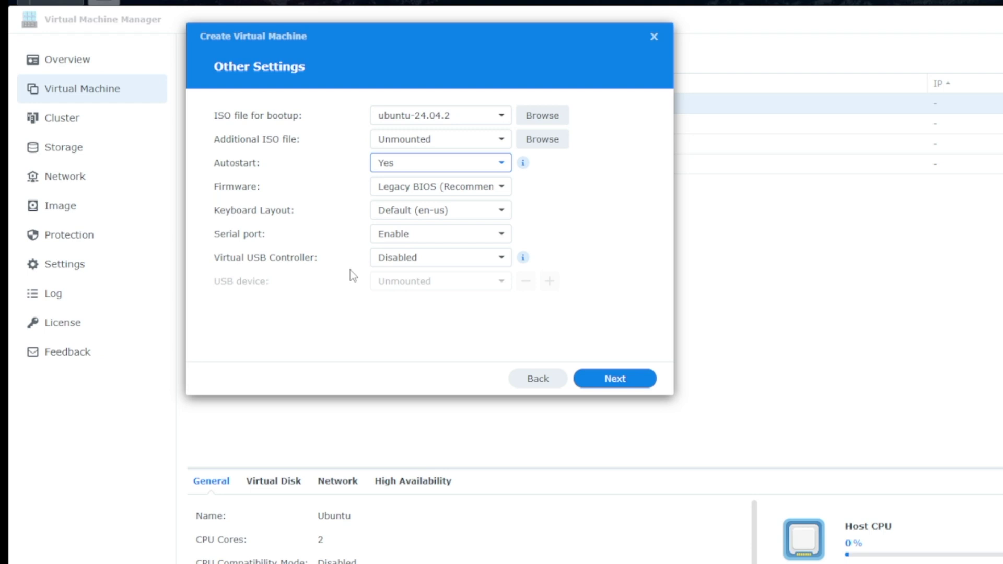
click(613, 379)
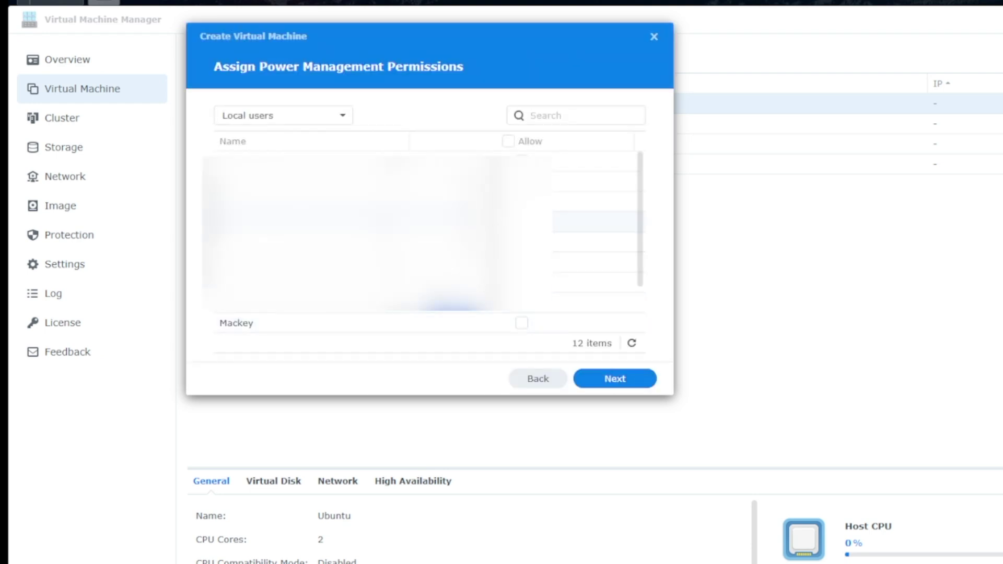
Allow the last local user power management permission and go to the summary.
scroll(423, 235, down, 2)
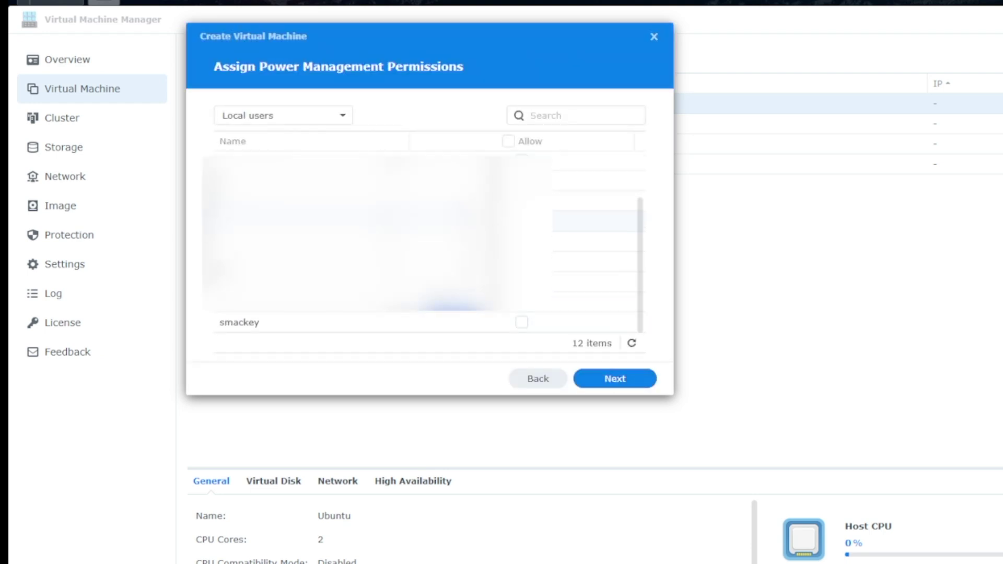
click(522, 323)
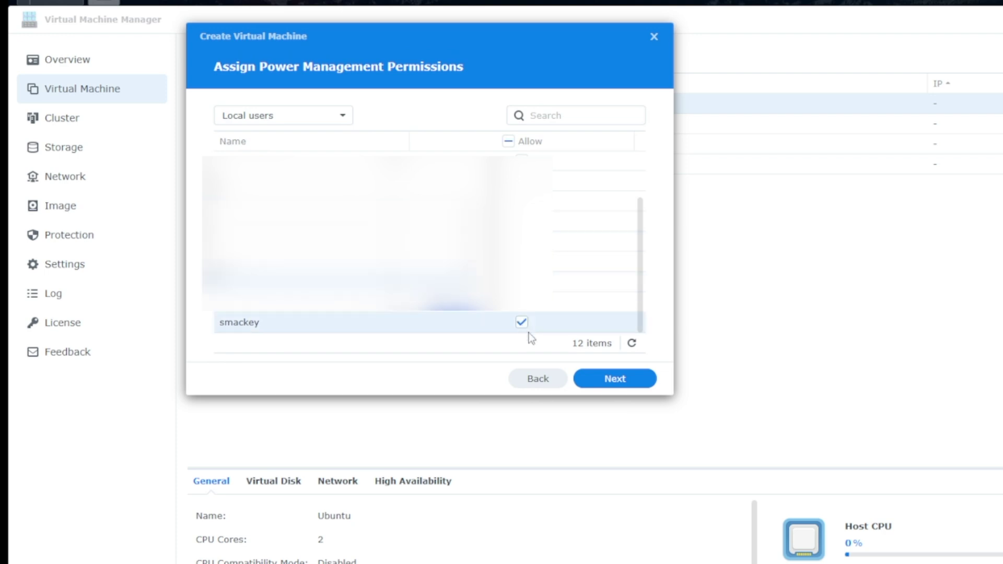
click(616, 380)
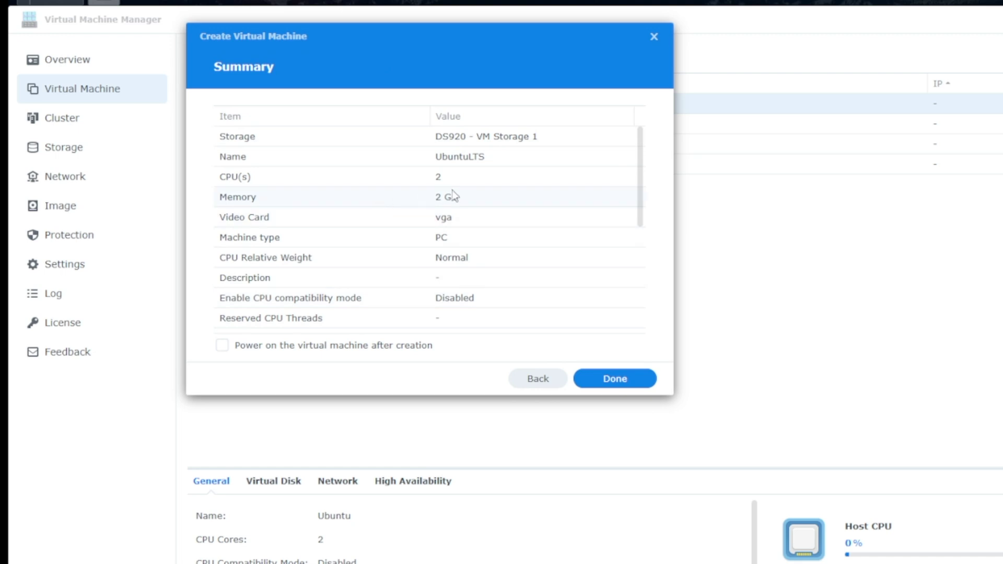
Enable powering on after creation and finish creating UbuntuLTS.
scroll(467, 204, down, 3)
scroll(467, 200, down, 2)
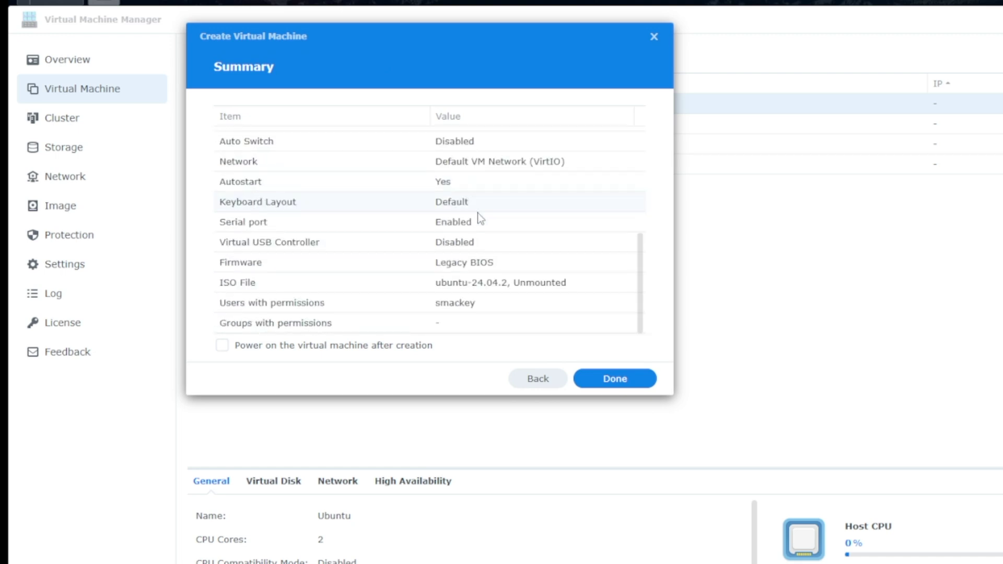
click(225, 346)
click(631, 378)
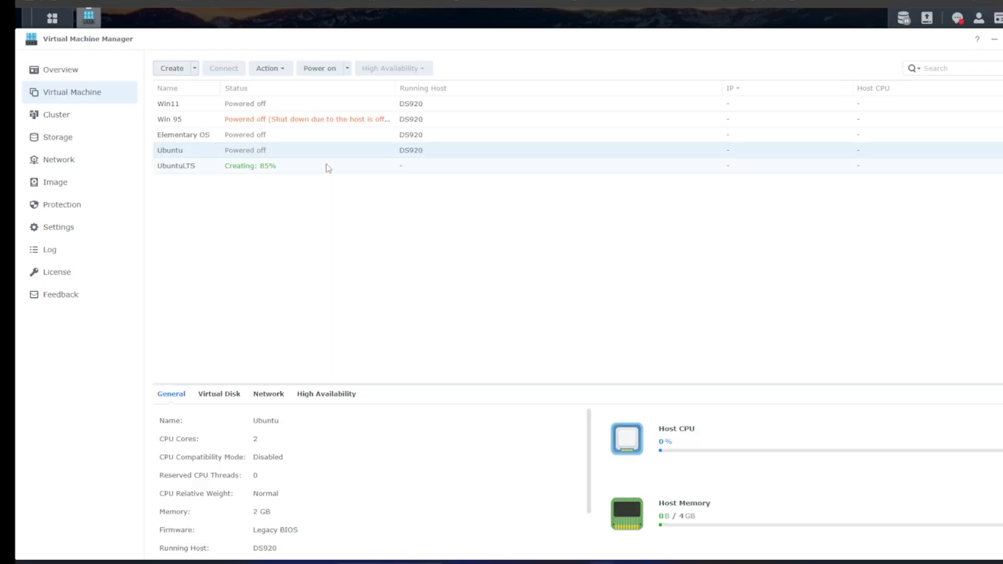
Select the new UbuntuLTS virtual machine in the VM list.
click(324, 166)
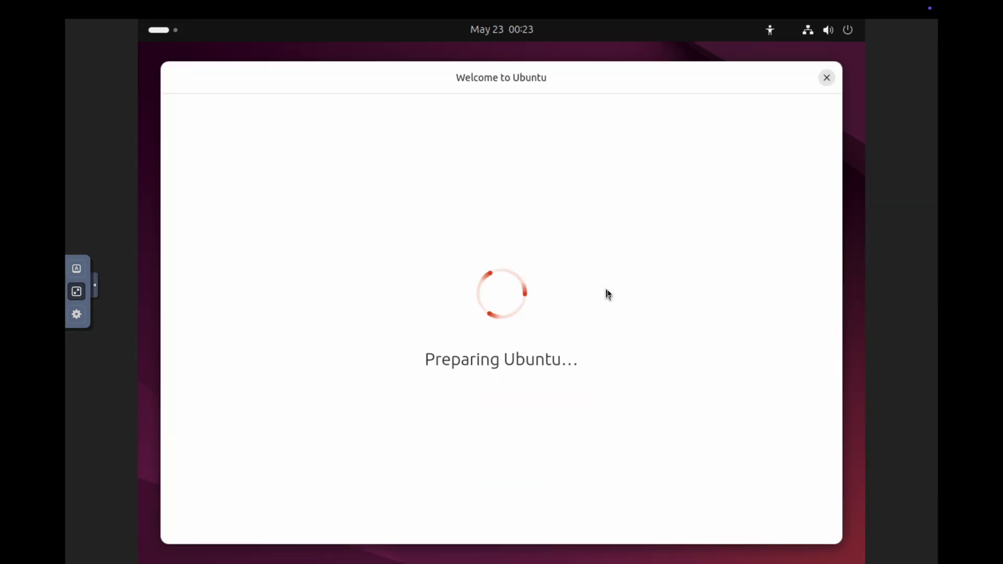
Go past the language, accessibility, English (US) keyboard and internet setup pages.
click(776, 517)
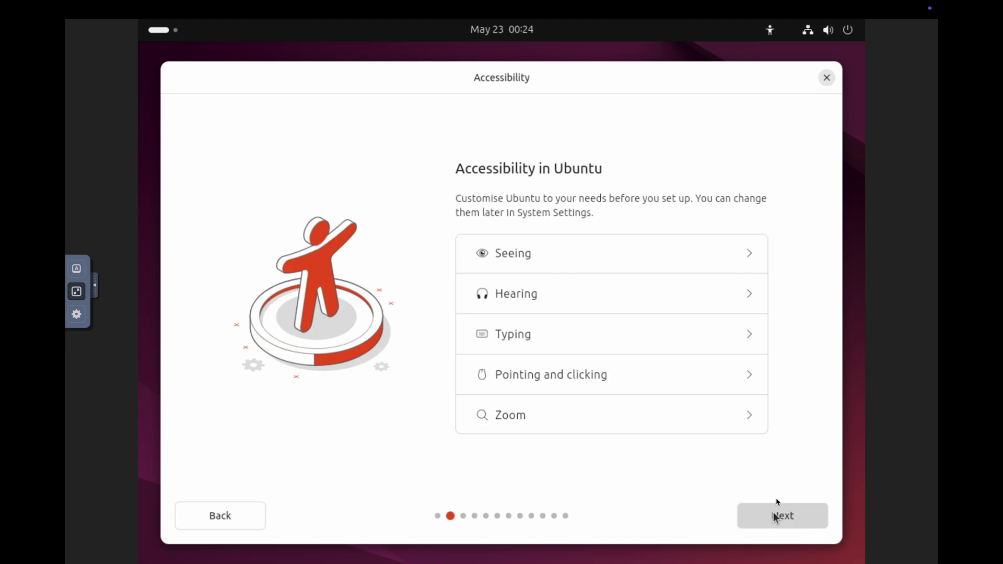
click(776, 516)
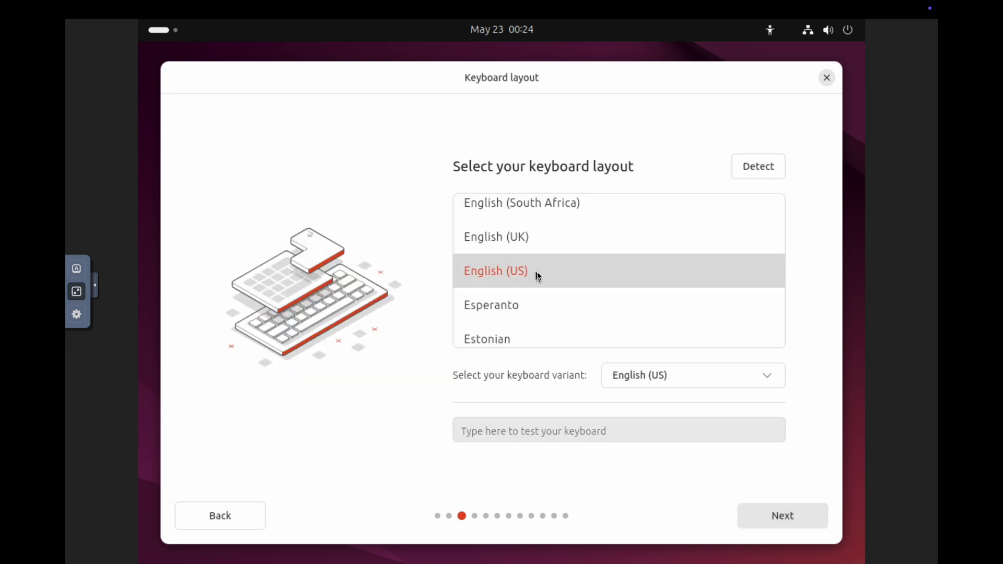
click(801, 516)
click(795, 517)
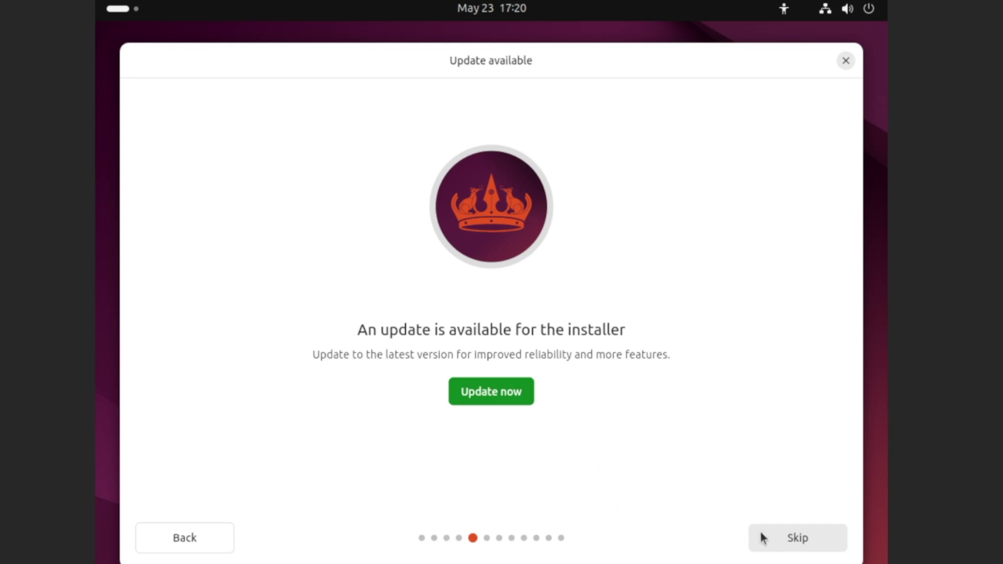
Skip the installer update, choose Try Ubuntu, and close the installer.
click(800, 539)
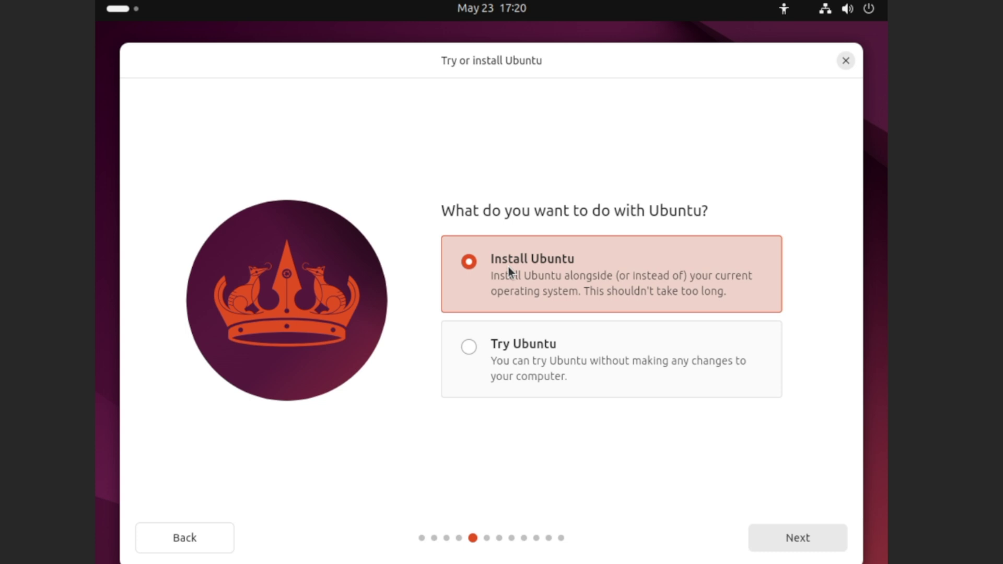
click(531, 347)
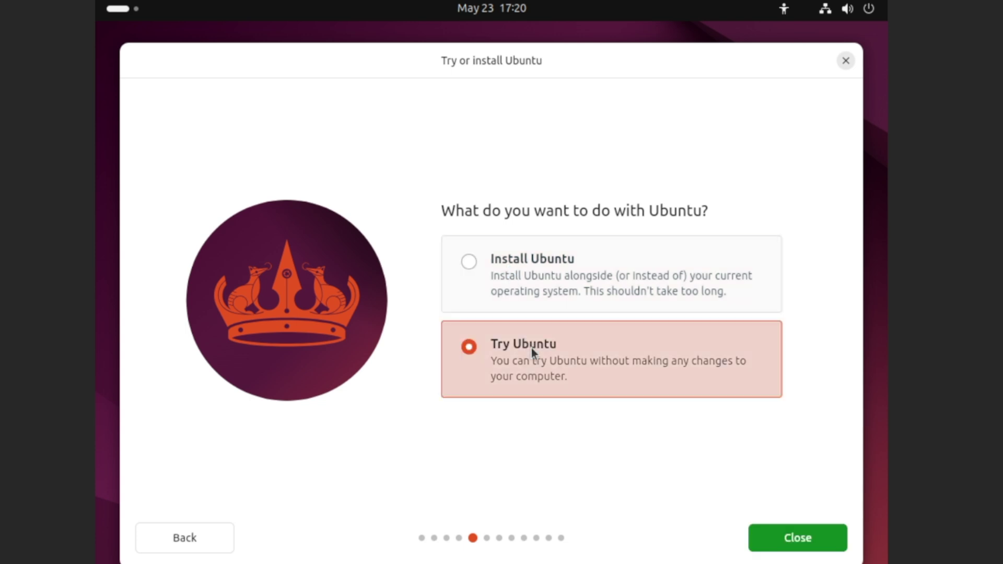
click(810, 540)
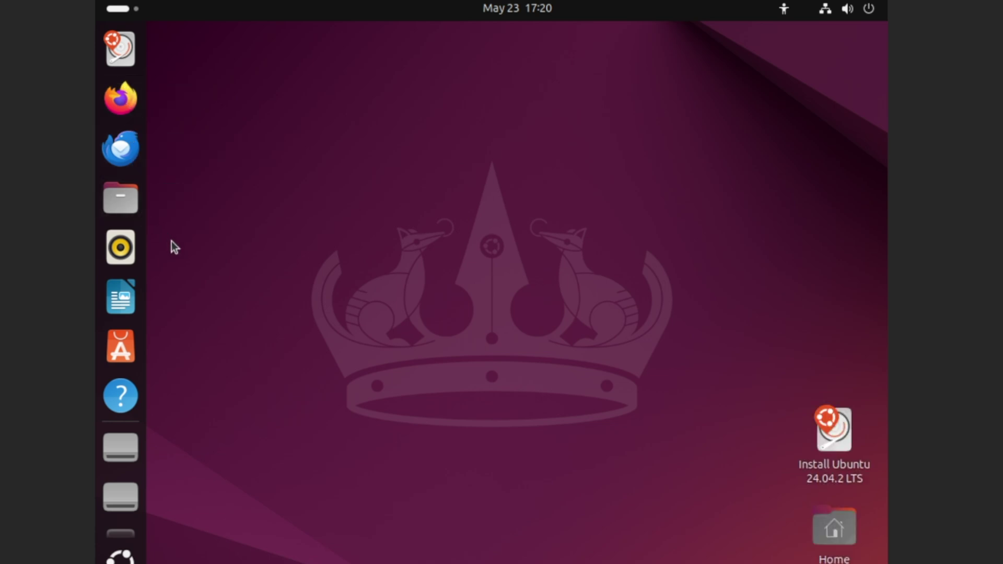
Browse App Center's Productivity and Games categories, then bring up the full applications grid.
click(117, 344)
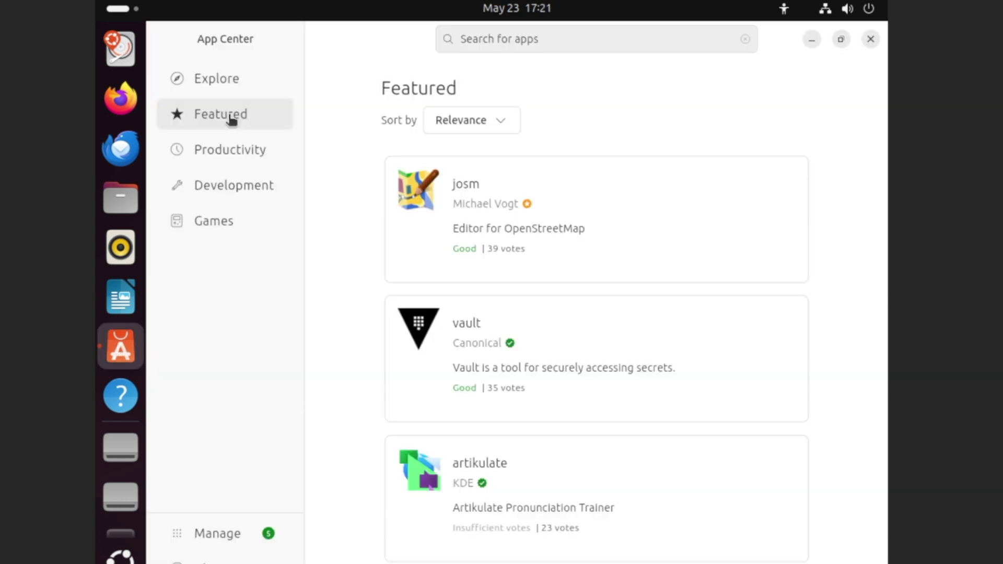
click(234, 156)
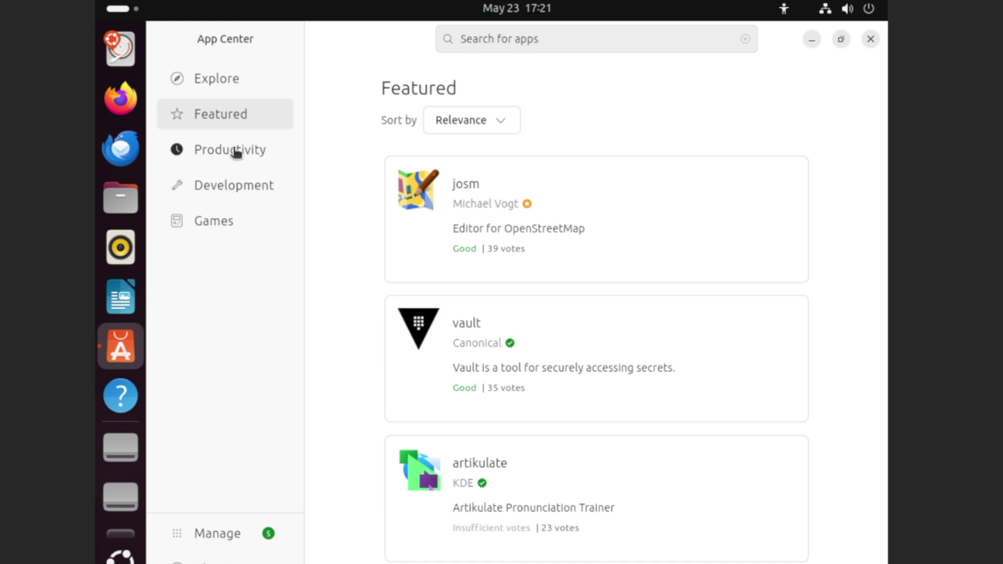
click(227, 221)
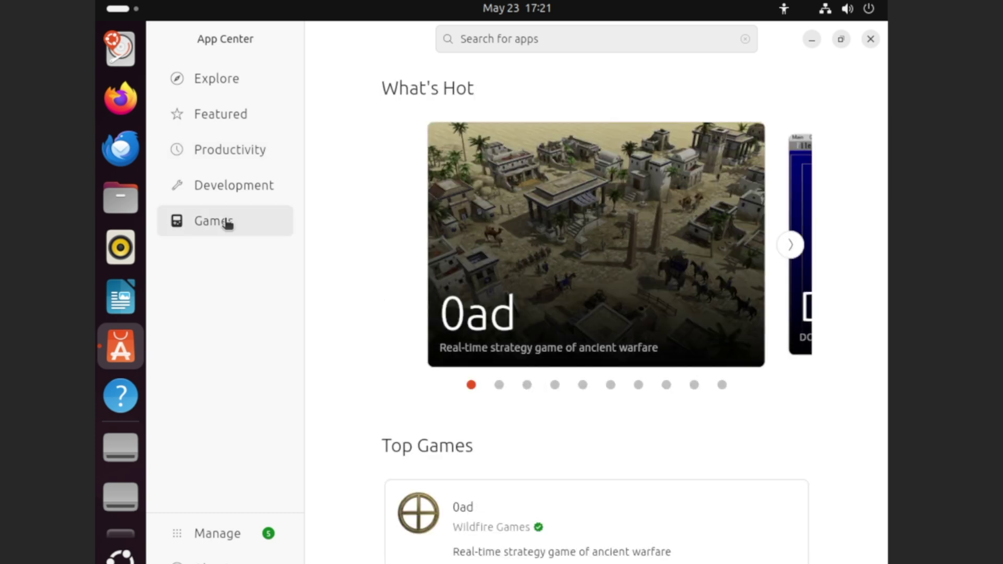
click(119, 556)
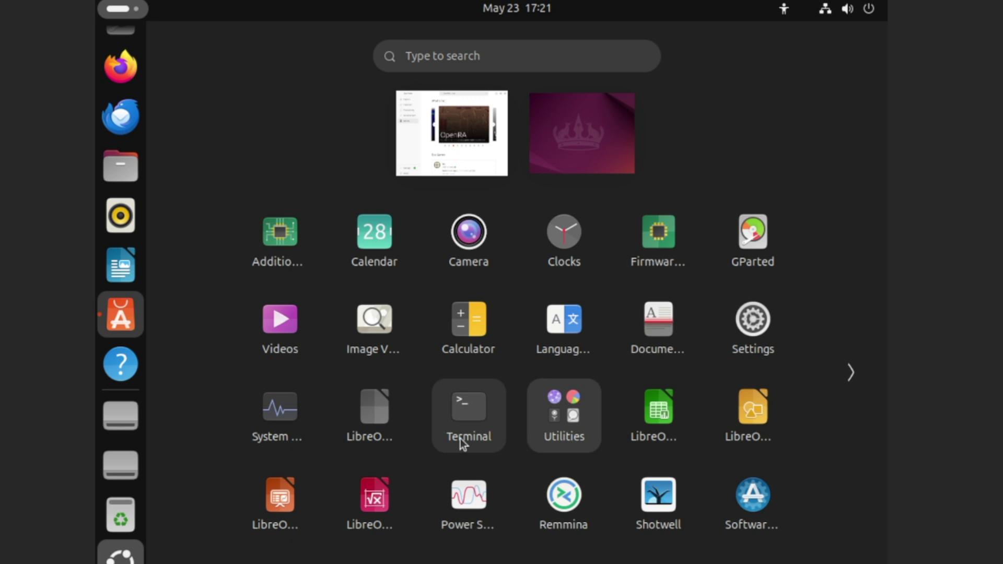
Dismiss the applications grid with the Super key to return to the live desktop.
key(super)
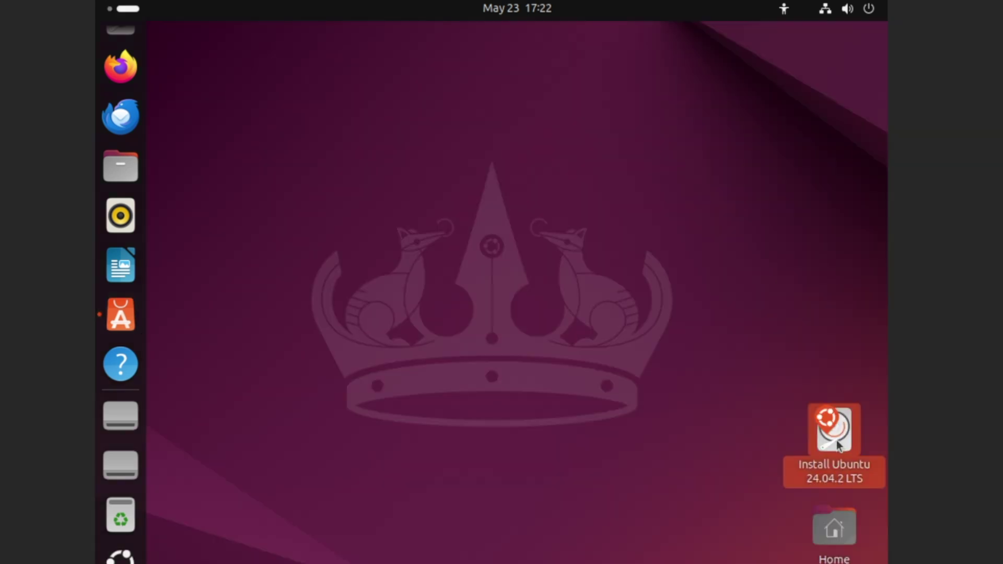